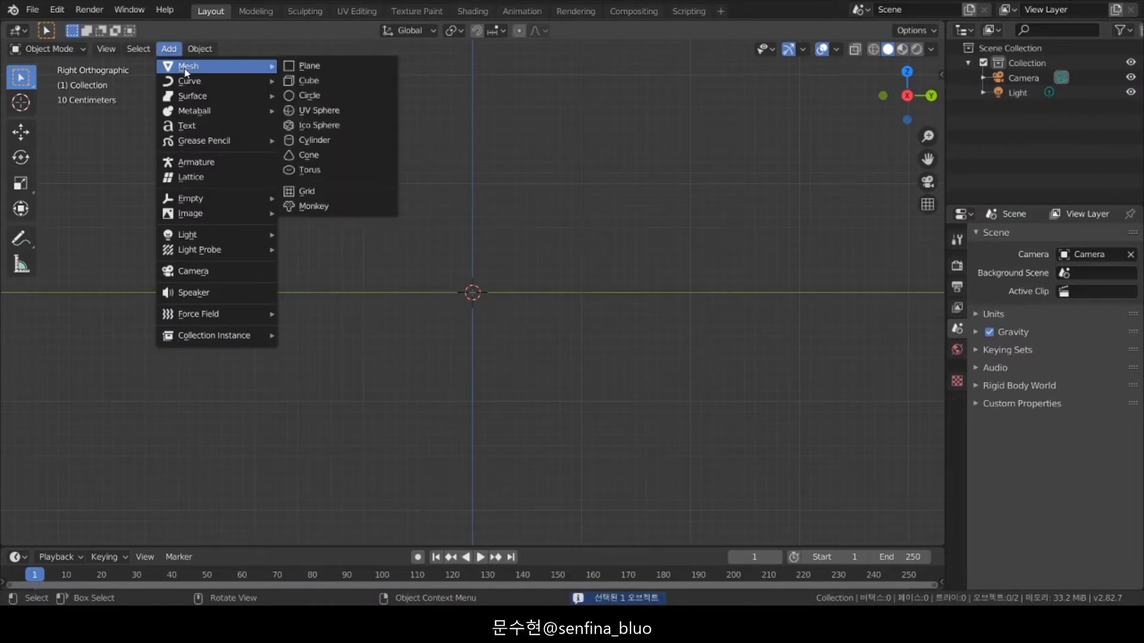
Add a mesh circle at the origin and rotate its vertices 90° about the global Y axis in Edit Mode.
{"action": "left_click", "coordinate": [313, 95]}
{"action": "left_click", "coordinate": [109, 530]}
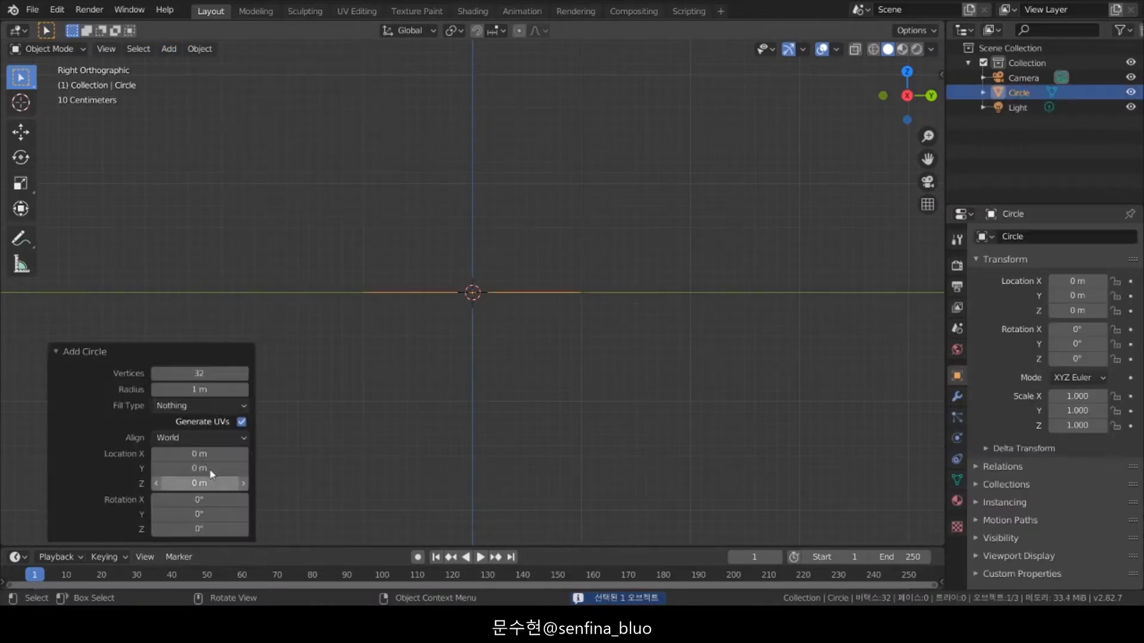
{"action": "key", "text": "n"}
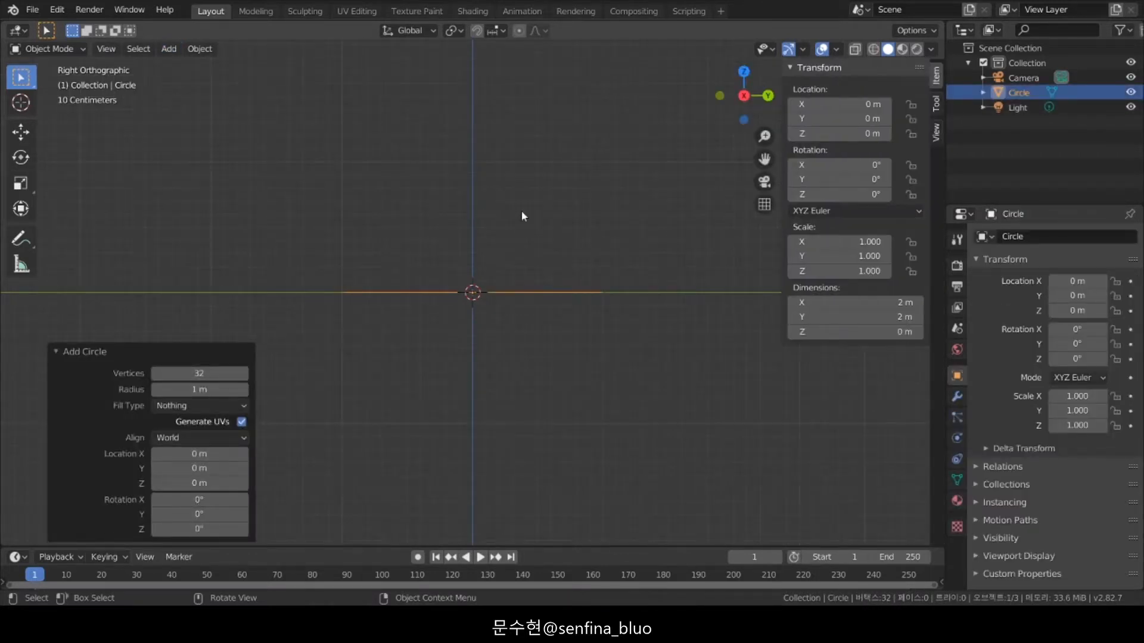
{"action": "key", "text": "Tab"}
{"action": "key", "text": "r"}
{"action": "key", "text": "y"}
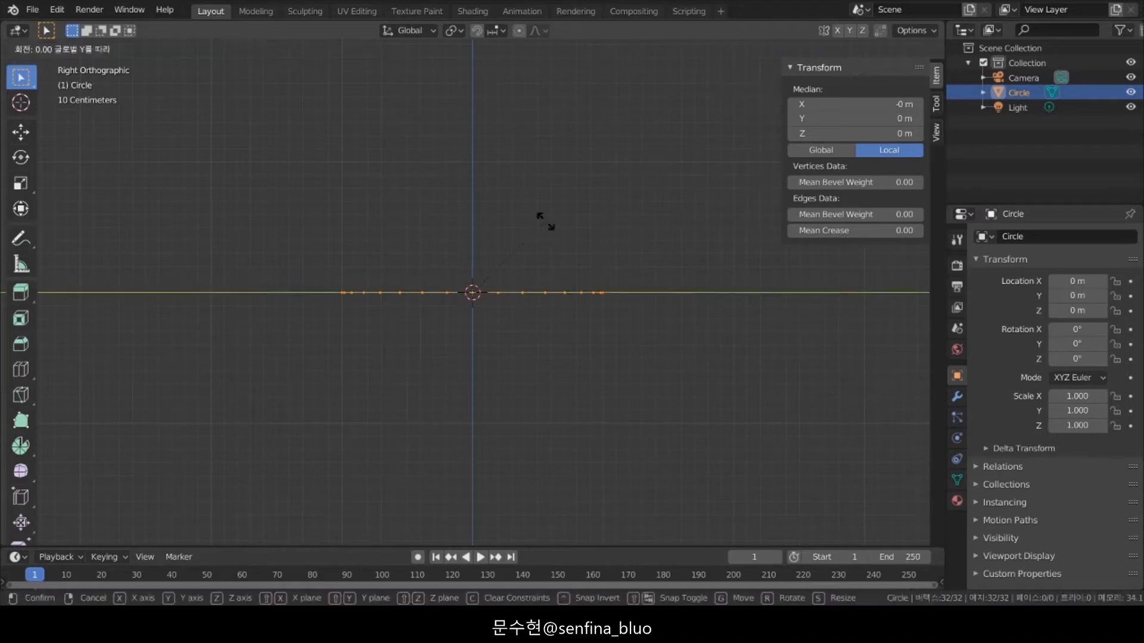
{"action": "key", "text": "Return"}
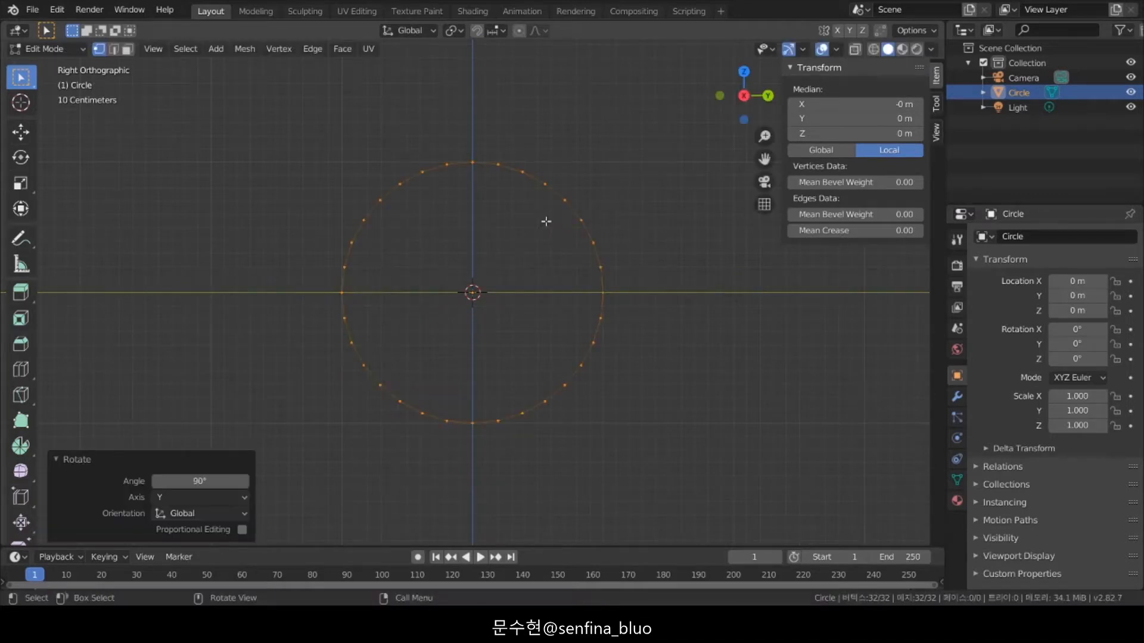
Scale the whole circle uniformly by 0.4.
{"action": "scroll", "coordinate": [632, 146], "scroll_direction": "up", "scroll_amount": 1}
{"action": "type", "text": "s0"}
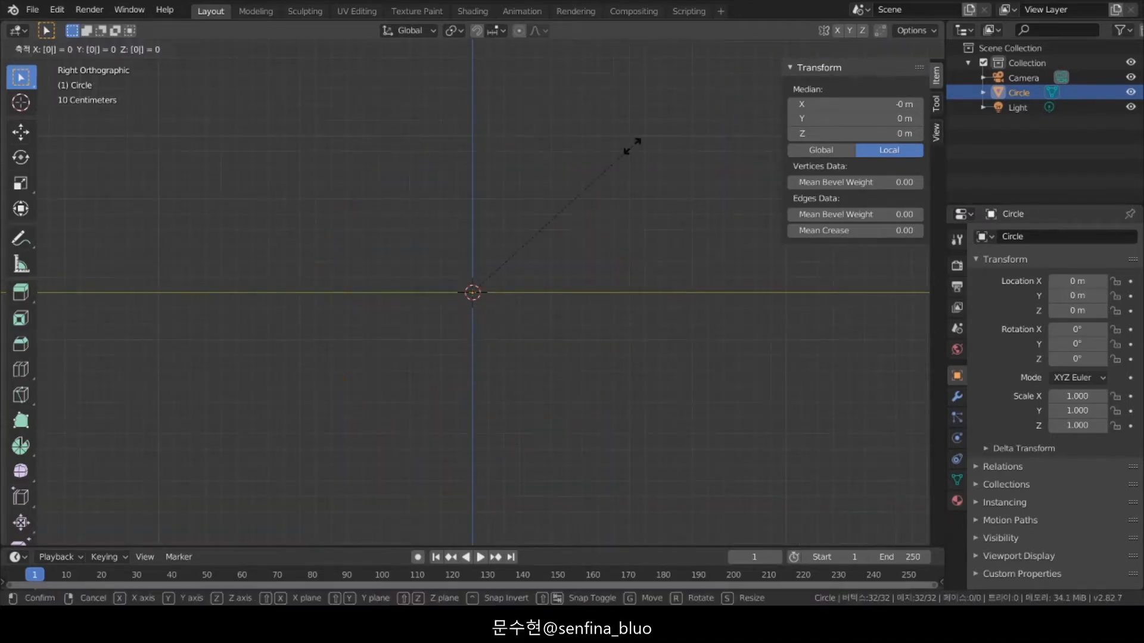
{"action": "type", "text": ".4"}
{"action": "key", "text": "Return"}
Delete the circle's vertices on the negative Y side and below the Y axis, keeping only the upper quarter arc.
{"action": "scroll", "coordinate": [630, 145], "scroll_direction": "up", "scroll_amount": 5}
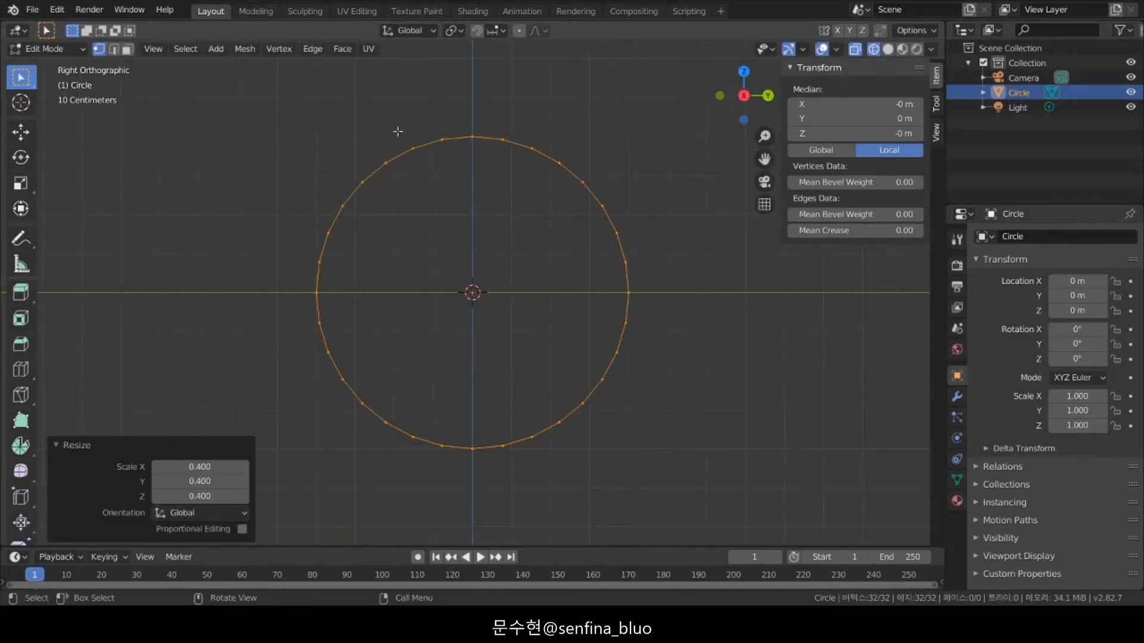
{"action": "left_click", "coordinate": [385, 162]}
{"action": "left_click_drag", "start_coordinate": [271, 102], "coordinate": [456, 481]}
{"action": "key", "text": "b"}
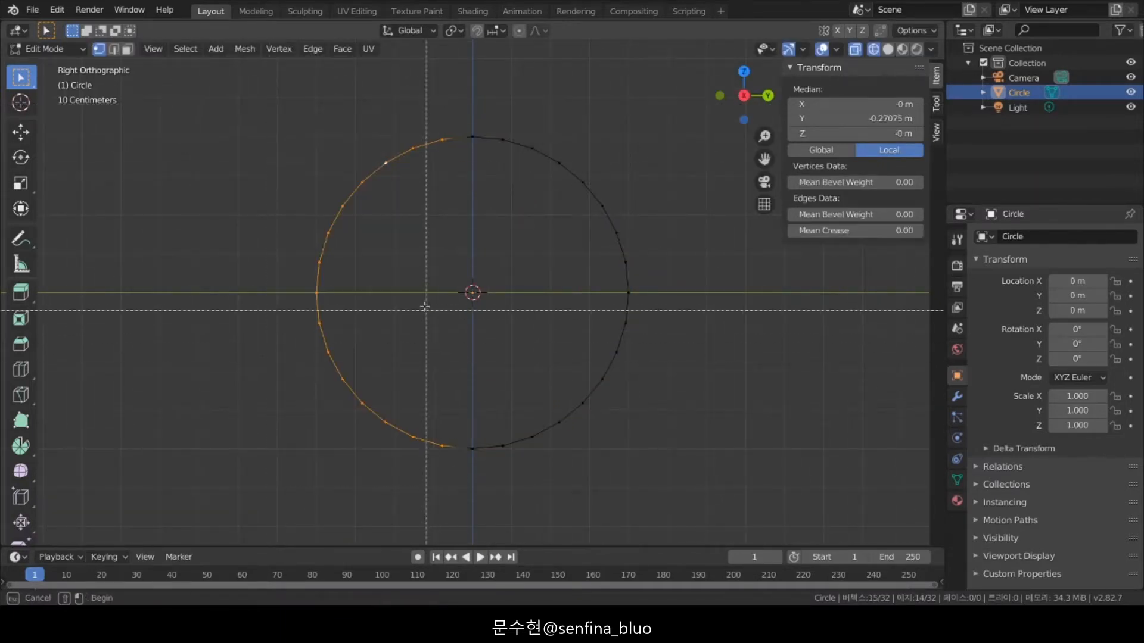
{"action": "left_click_drag", "start_coordinate": [425, 307], "coordinate": [691, 527]}
{"action": "key", "text": "x"}
{"action": "left_click", "coordinate": [615, 324]}
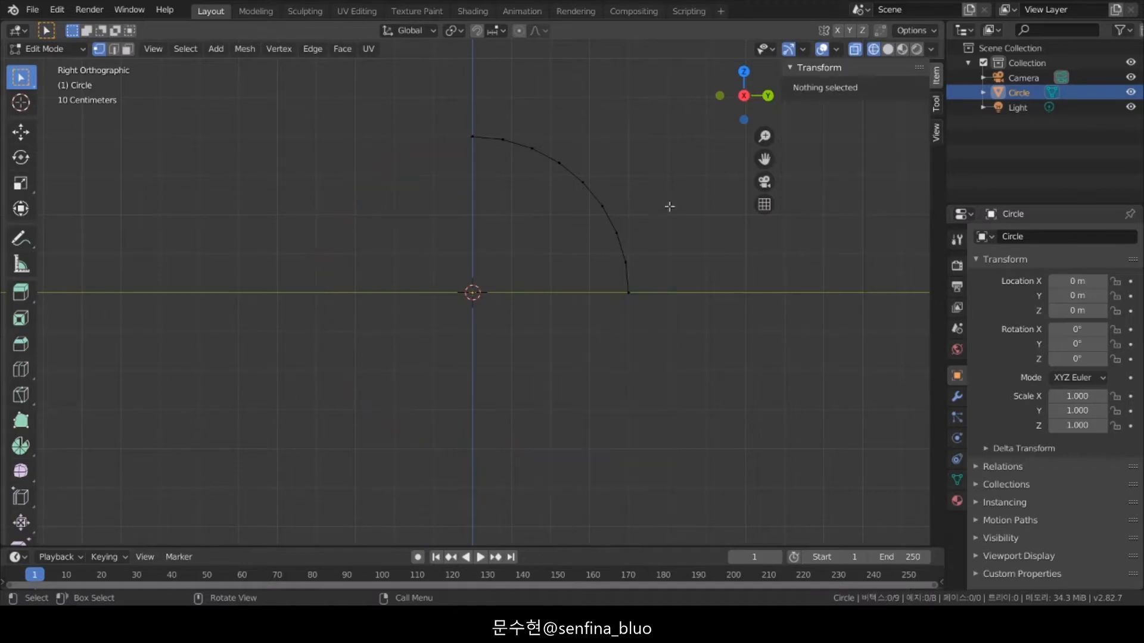
Subdivide all edges of the quarter arc once.
{"action": "left_click_drag", "start_coordinate": [765, 160], "coordinate": [678, 232]}
{"action": "key", "text": "a"}
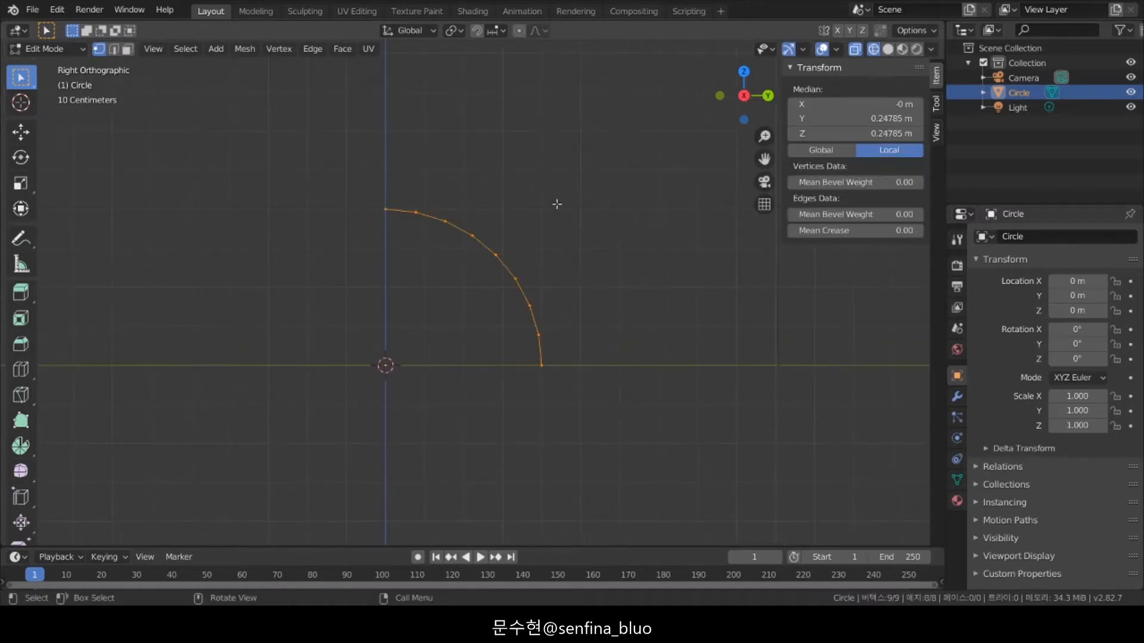
{"action": "right_click", "coordinate": [423, 213]}
{"action": "left_click", "coordinate": [420, 213]}
Extrude the vertex next to the arc's upper end 0.35 m along Z, and set the new vertex's Z to 0.75 m.
{"action": "left_click", "coordinate": [398, 208]}
{"action": "type", "text": "e"}
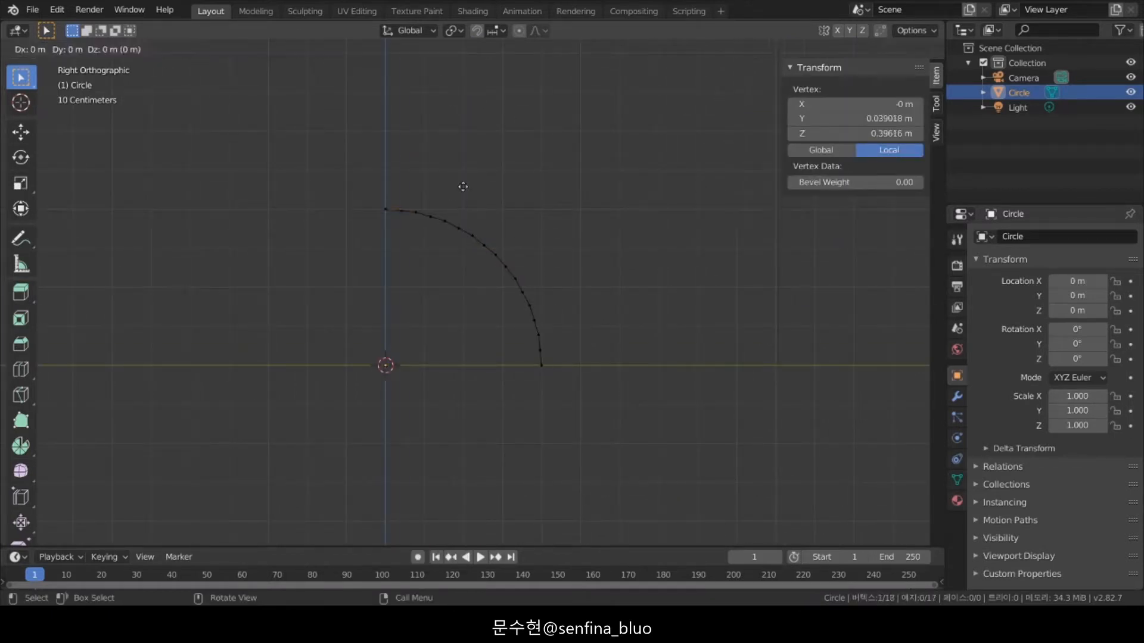
{"action": "type", "text": "z0.35"}
{"action": "key", "text": "Return"}
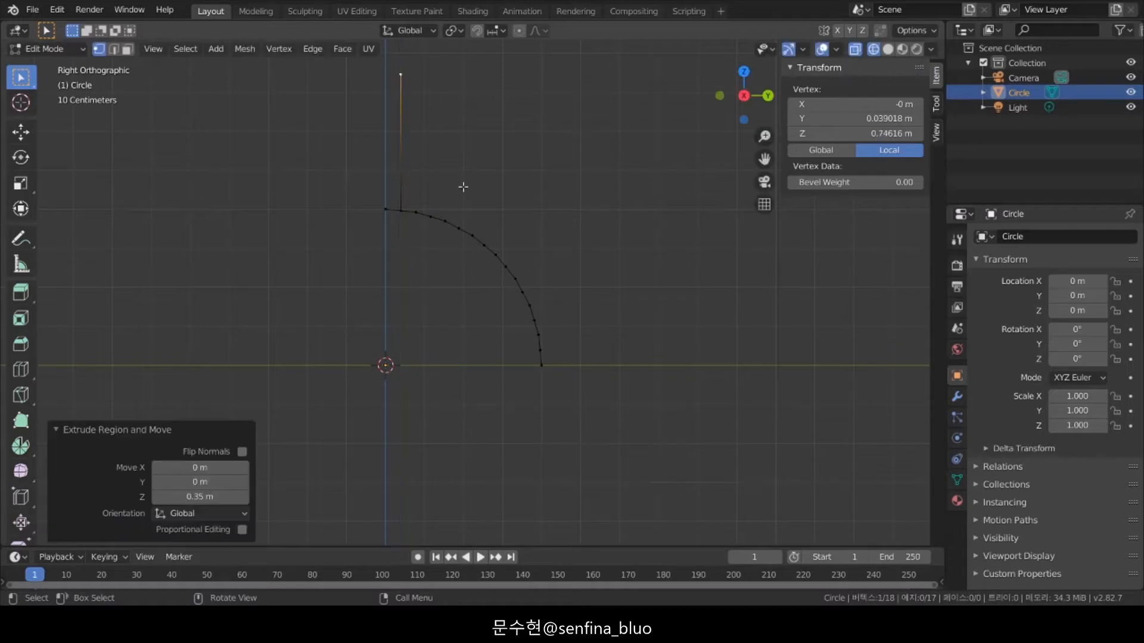
{"action": "left_click", "coordinate": [881, 132]}
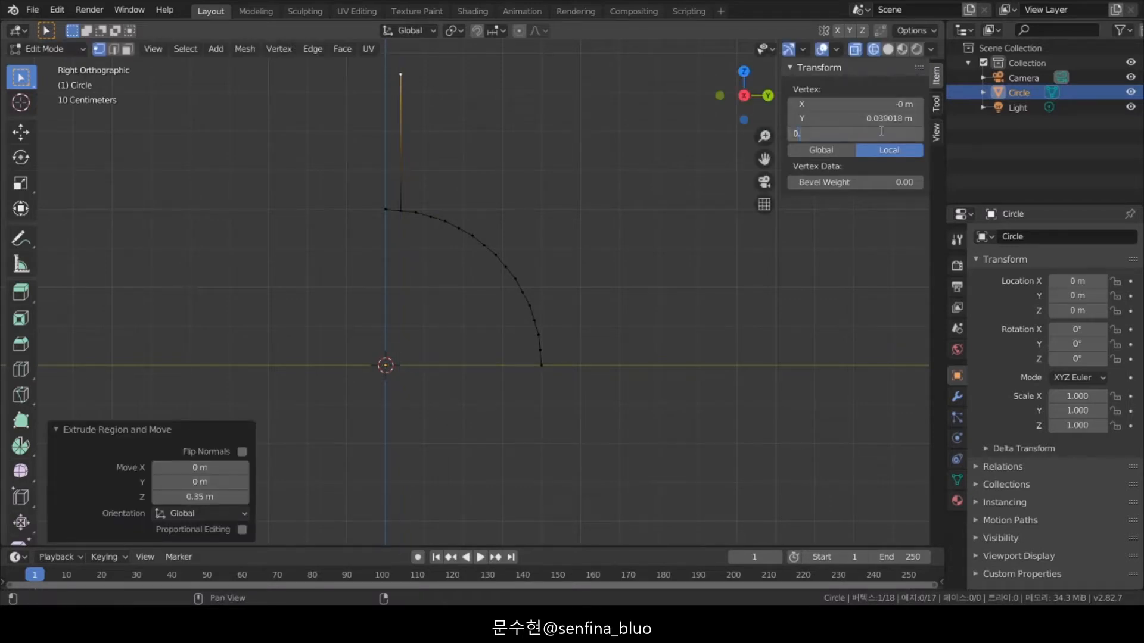
{"action": "type", "text": "0.75"}
{"action": "key", "text": "Return"}
Extrude the raised vertex 0.72 m along Y and set the new vertex's Y to 0.75 m.
{"action": "type", "text": "ey0."}
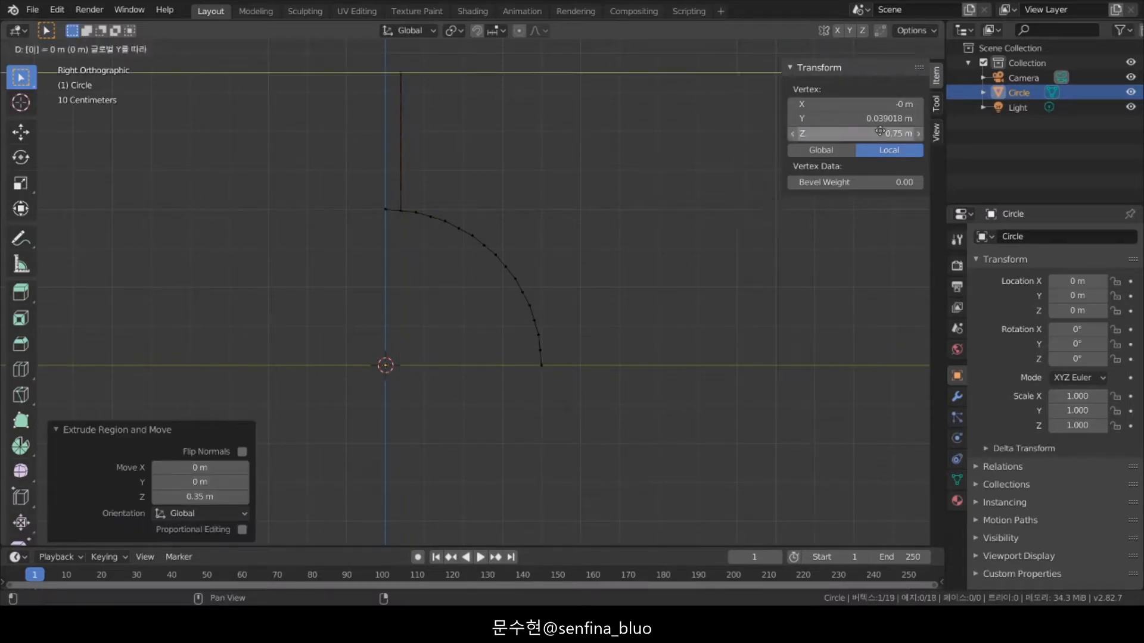
{"action": "type", "text": "72"}
{"action": "key", "text": "Return"}
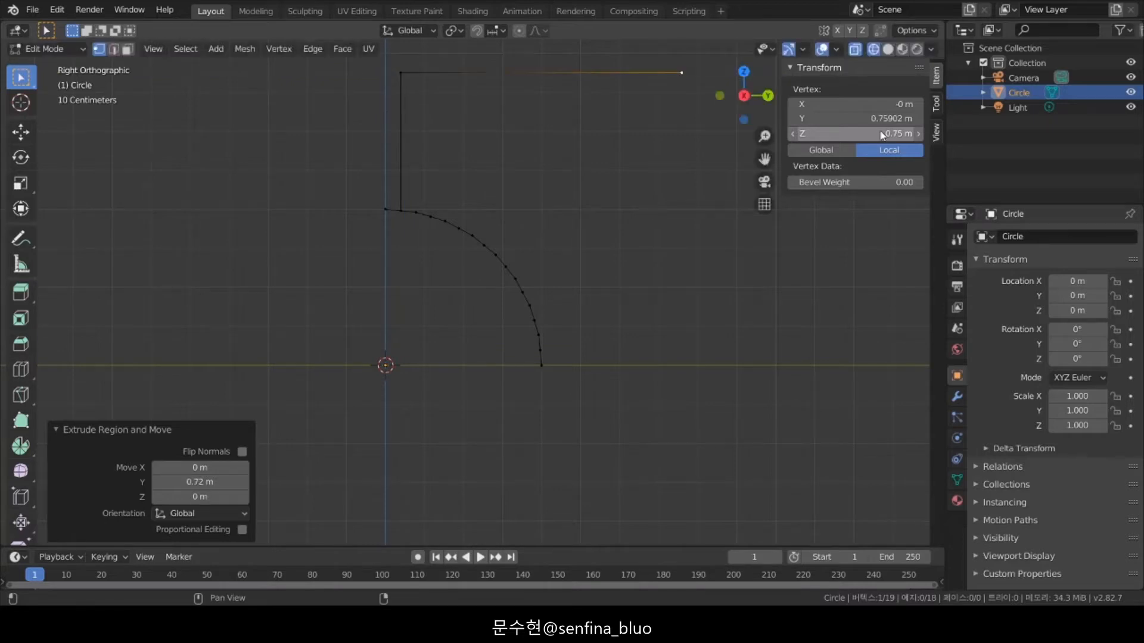
{"action": "left_click", "coordinate": [877, 119]}
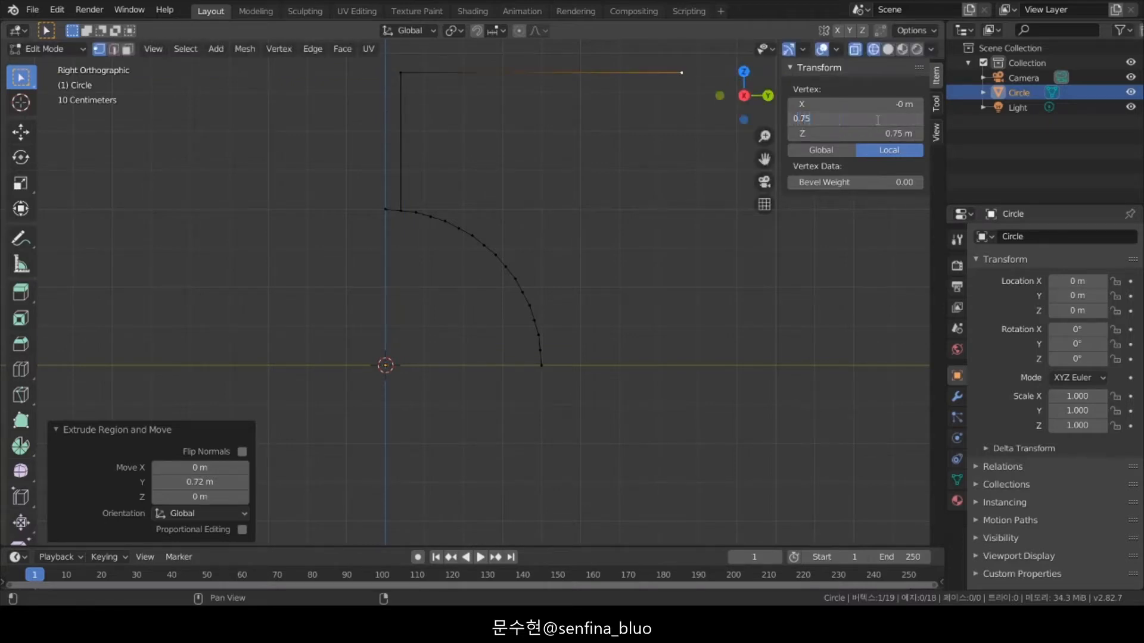
{"action": "key", "text": "Return"}
Extrude the vertex next to the arc's lower end 0.35 m along Y, and set the new vertex's Y to 0.75 m.
{"action": "left_click", "coordinate": [550, 353]}
{"action": "key", "text": "e"}
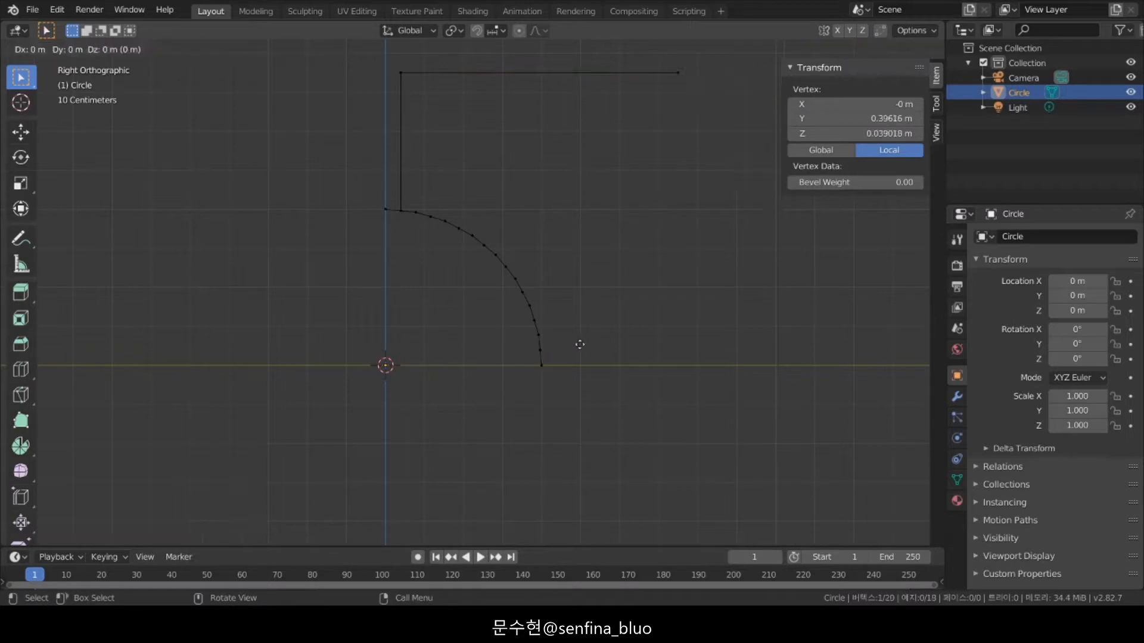
{"action": "type", "text": "y0"}
{"action": "type", "text": ".35"}
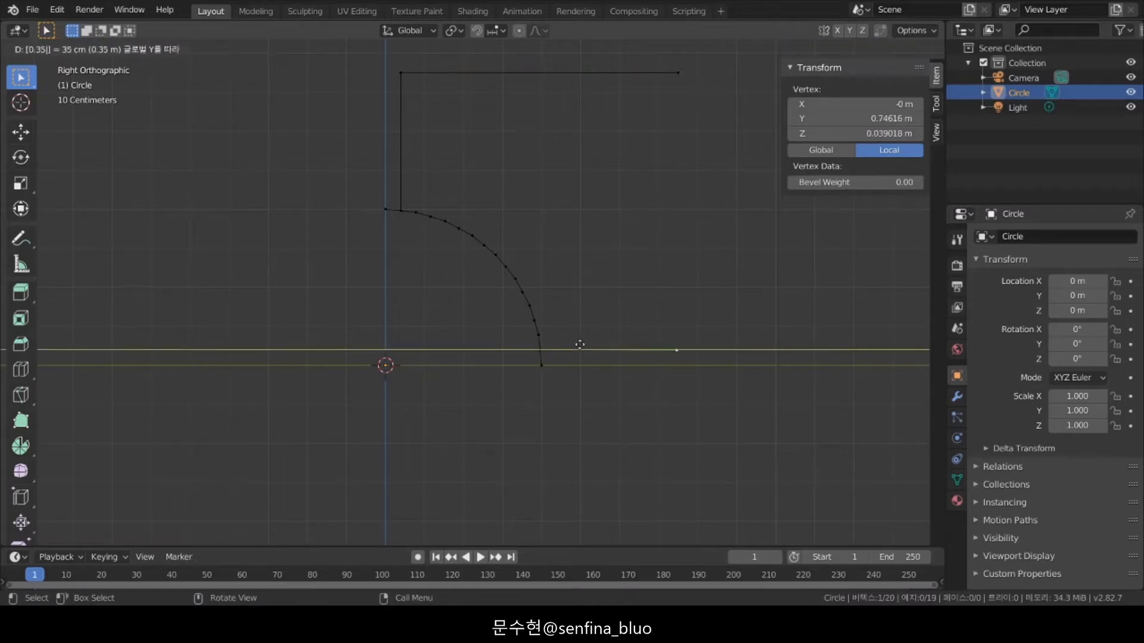
{"action": "key", "text": "Return"}
{"action": "left_click", "coordinate": [866, 118]}
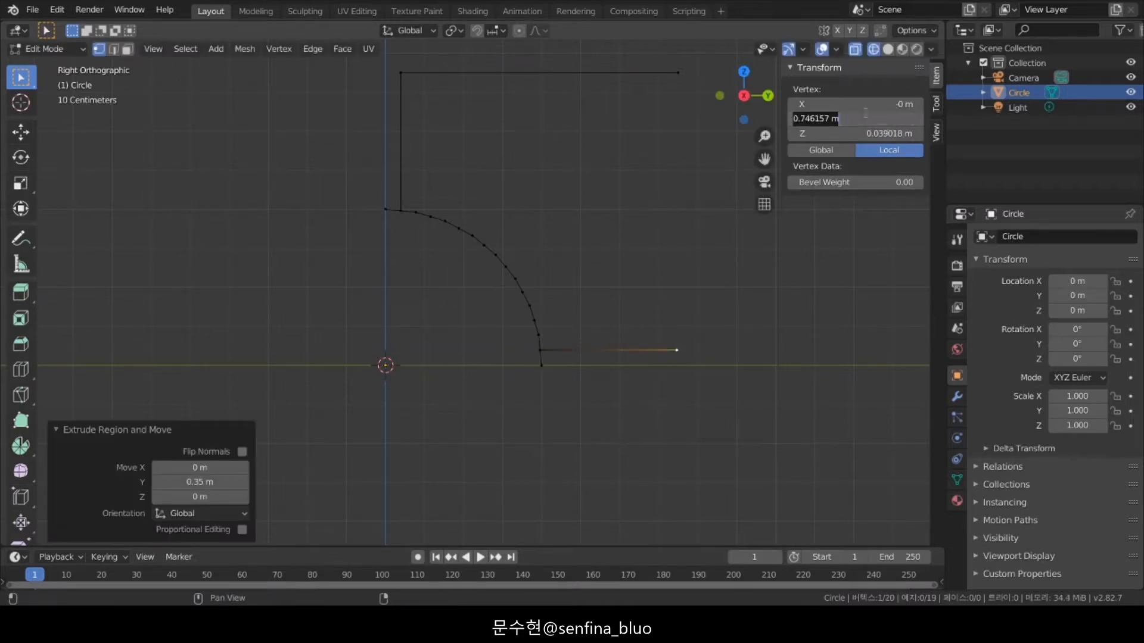
{"action": "key", "text": "Return"}
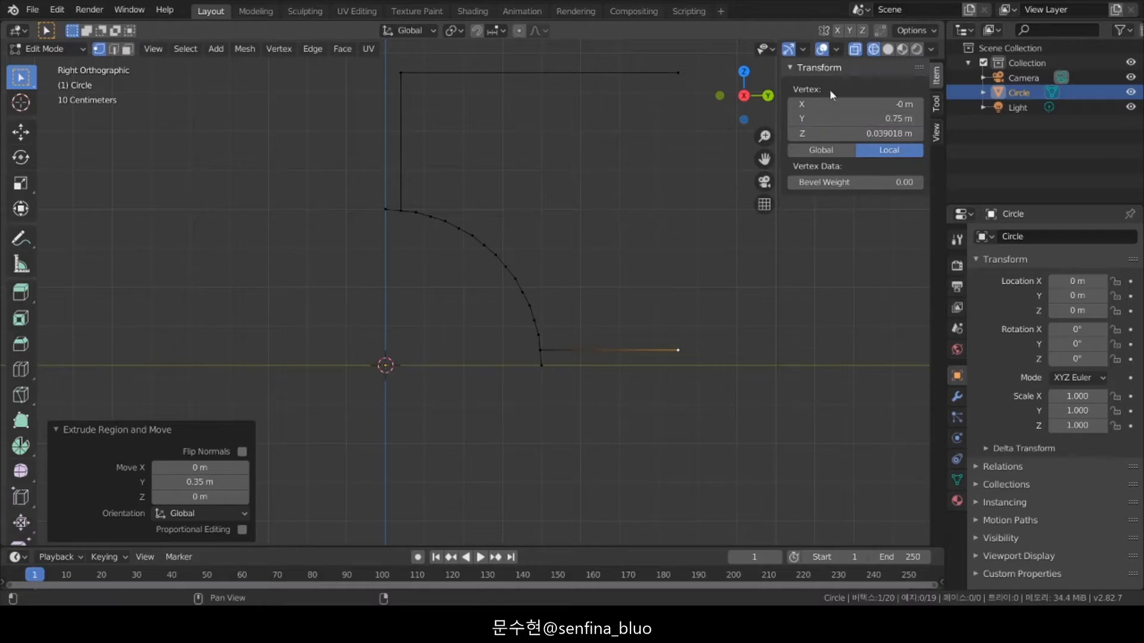
Fill the area between the inner arc vertices and the extruded outline with a face, and clear the selection.
{"action": "key", "text": "b"}
{"action": "left_click_drag", "start_coordinate": [386, 65], "coordinate": [714, 349]}
{"action": "key", "text": "alt+a"}
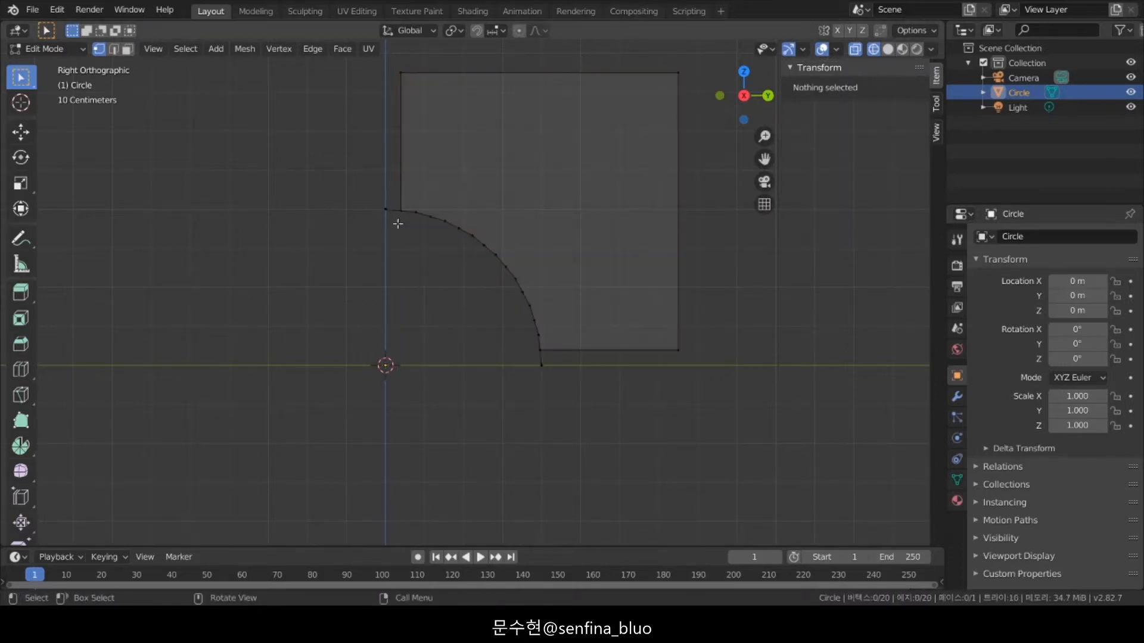
Extrude the arc's upper end vertex 0.3 m along Z, and extrude the new vertex 0.7 m along Y.
{"action": "left_click", "coordinate": [390, 211]}
{"action": "key", "text": "e"}
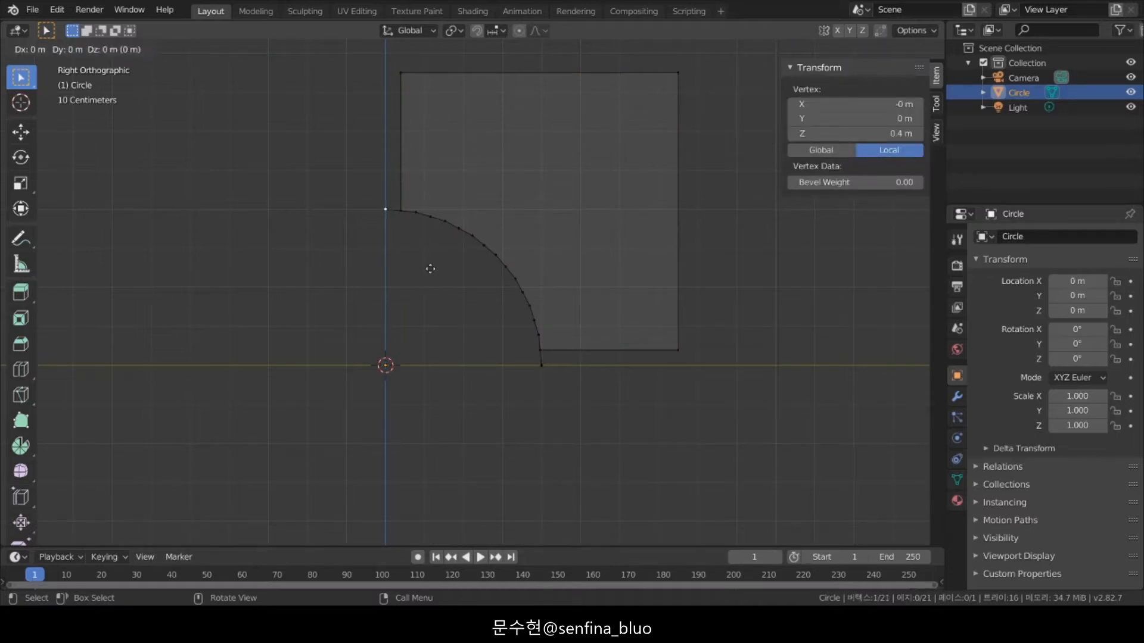
{"action": "type", "text": "z0.3"}
{"action": "key", "text": "Return"}
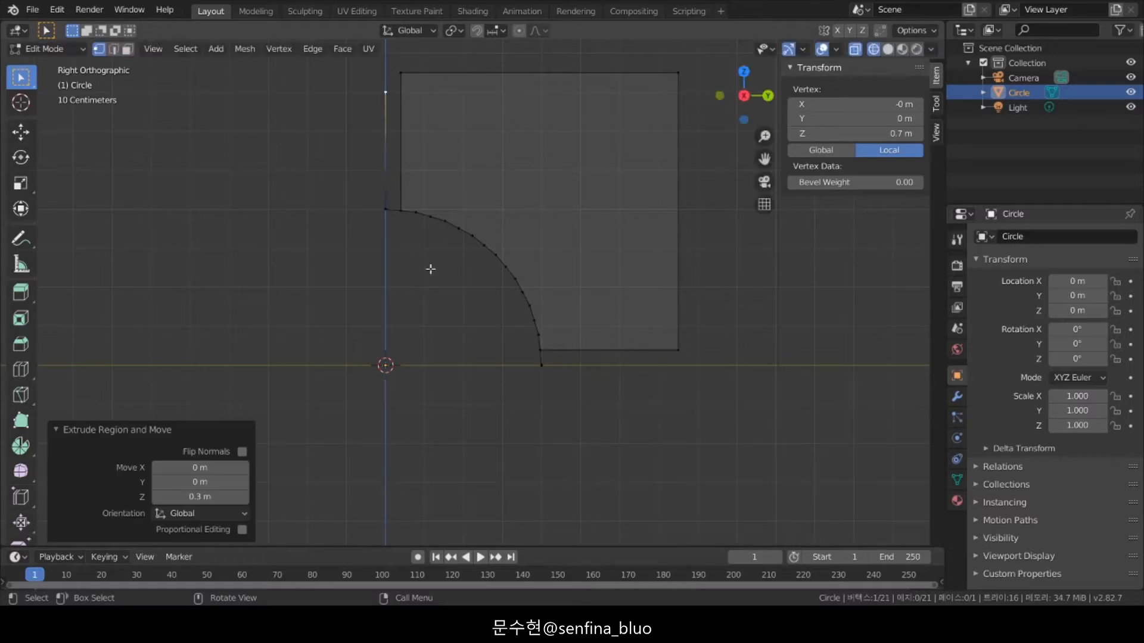
{"action": "type", "text": "ey0."}
{"action": "type", "text": "7"}
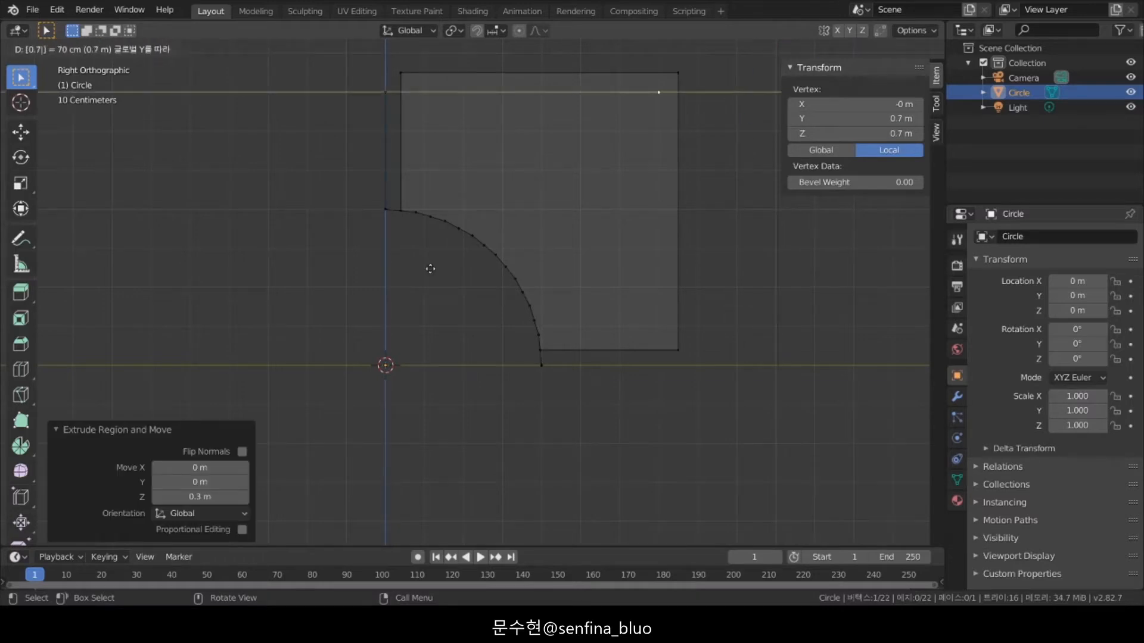
{"action": "key", "text": "Return"}
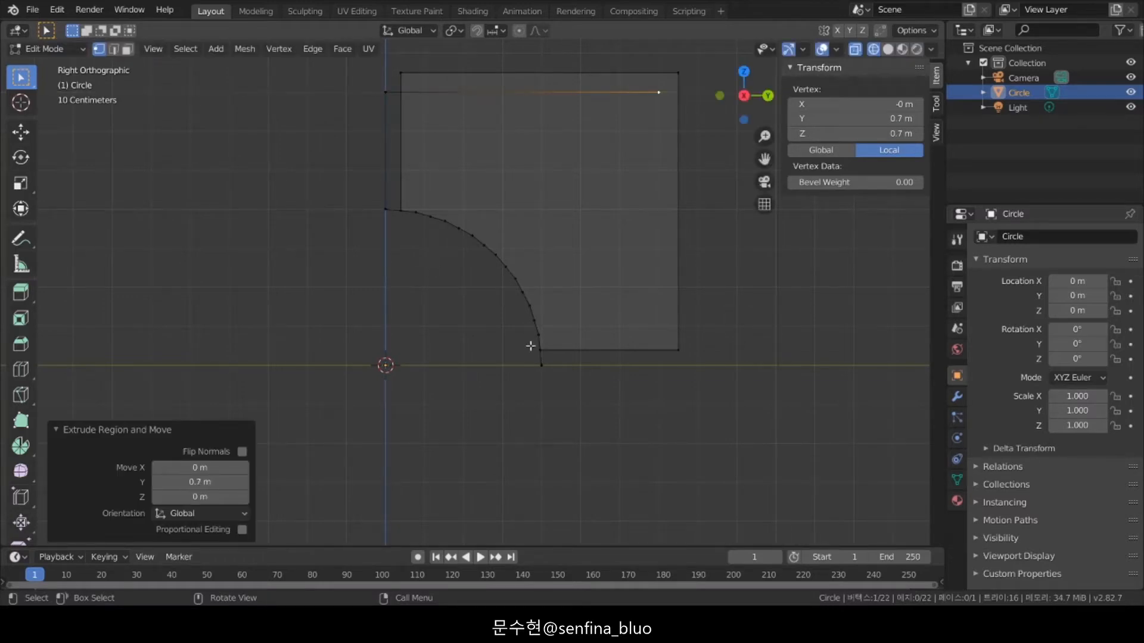
Extrude the arc's lower end vertex 0.3 m along Y and fill the smaller outline around the full arc with a face.
{"action": "left_click", "coordinate": [543, 365]}
{"action": "type", "text": "ey0."}
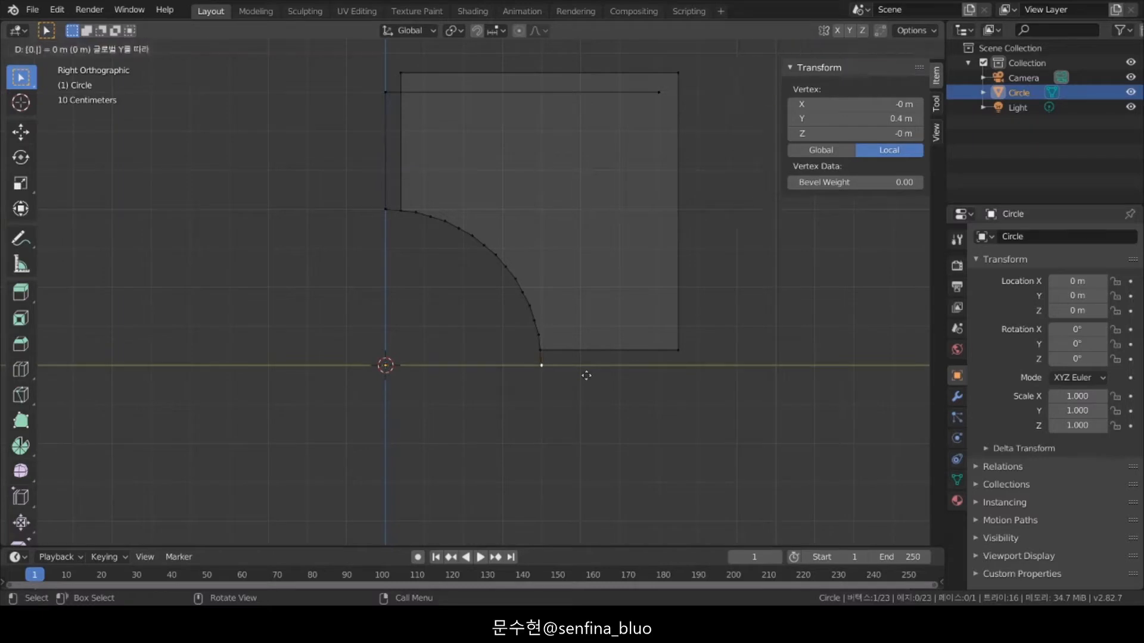
{"action": "type", "text": "3"}
{"action": "key", "text": "Return"}
{"action": "left_click_drag", "start_coordinate": [346, 81], "coordinate": [668, 401]}
{"action": "middle_click_drag", "start_coordinate": [659, 377], "coordinate": [573, 275]}
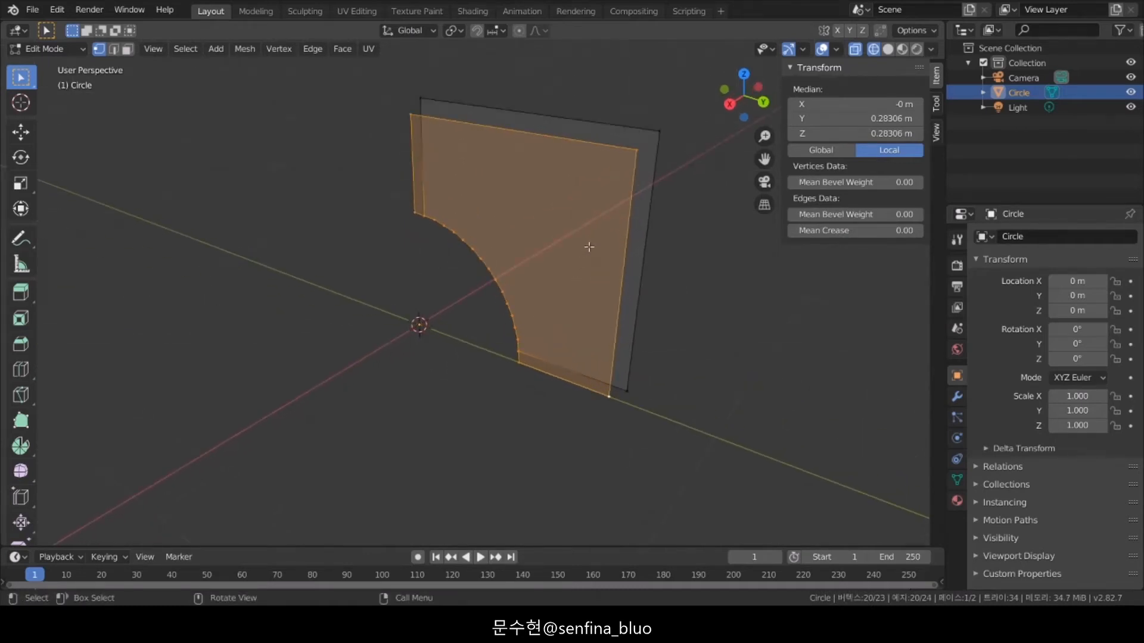
Extrude the newly filled face 0.3 m along X in solid shading.
{"action": "key", "text": "z"}
{"action": "key", "text": "6"}
{"action": "scroll", "coordinate": [589, 247], "scroll_direction": "up", "scroll_amount": 1}
{"action": "scroll", "coordinate": [589, 247], "scroll_direction": "down", "scroll_amount": 1}
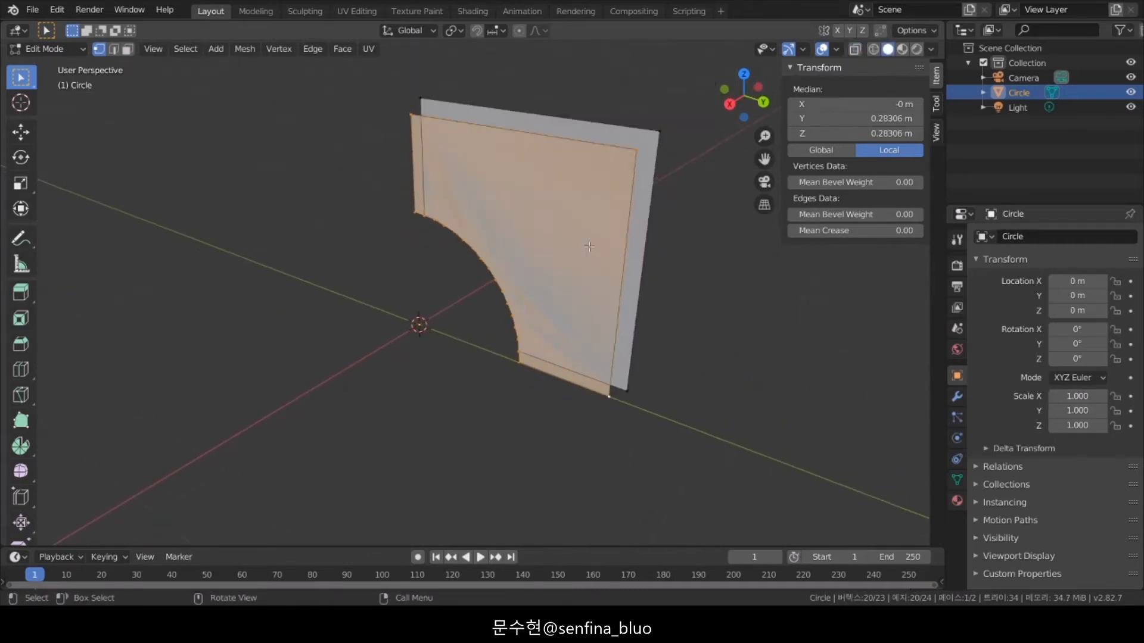
{"action": "type", "text": "ex0.3"}
{"action": "key", "text": "Return"}
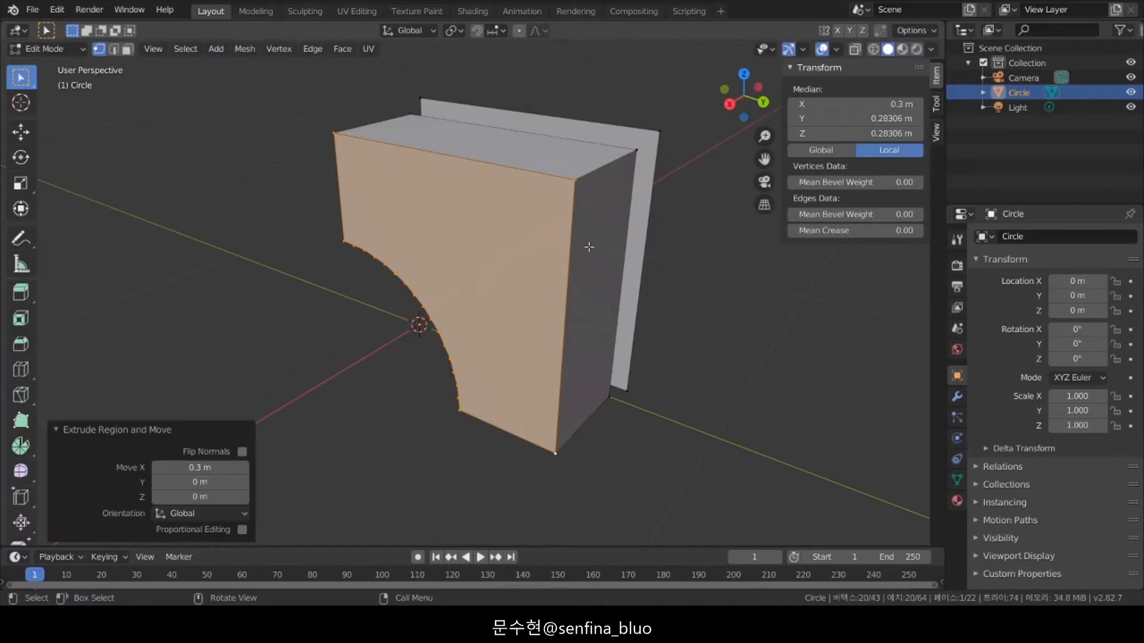
In wireframe view, select only the larger back face bounded by the 0.75 m outline and extrude it 0.05 m along X.
{"action": "key", "text": "z"}
{"action": "key", "text": "4"}
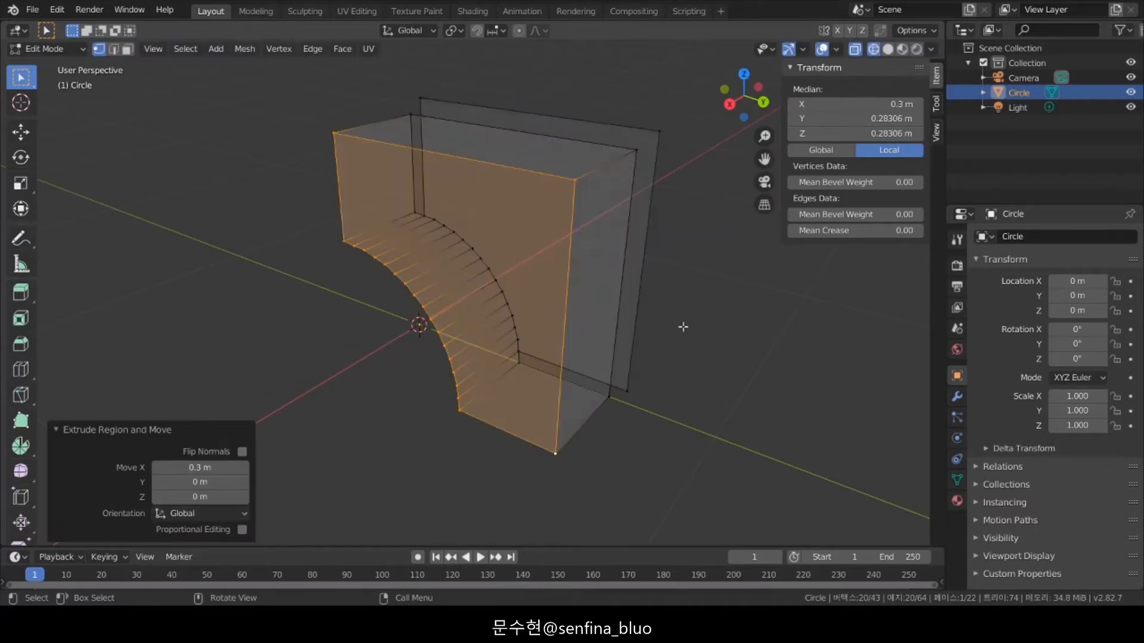
{"action": "key", "text": "alt+a"}
{"action": "middle_click_drag", "start_coordinate": [681, 324], "coordinate": [598, 294]}
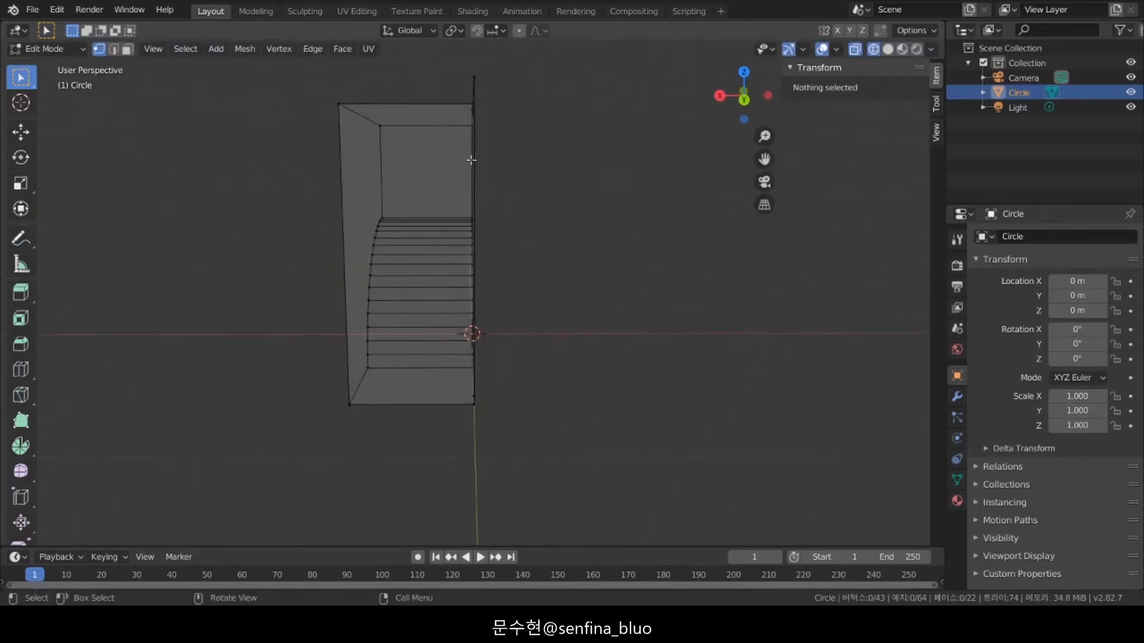
{"action": "key", "text": "b"}
{"action": "left_click_drag", "start_coordinate": [446, 74], "coordinate": [536, 366]}
{"action": "middle_click_drag", "start_coordinate": [498, 350], "coordinate": [611, 246]}
{"action": "left_click", "coordinate": [644, 143], "text": "shift"}
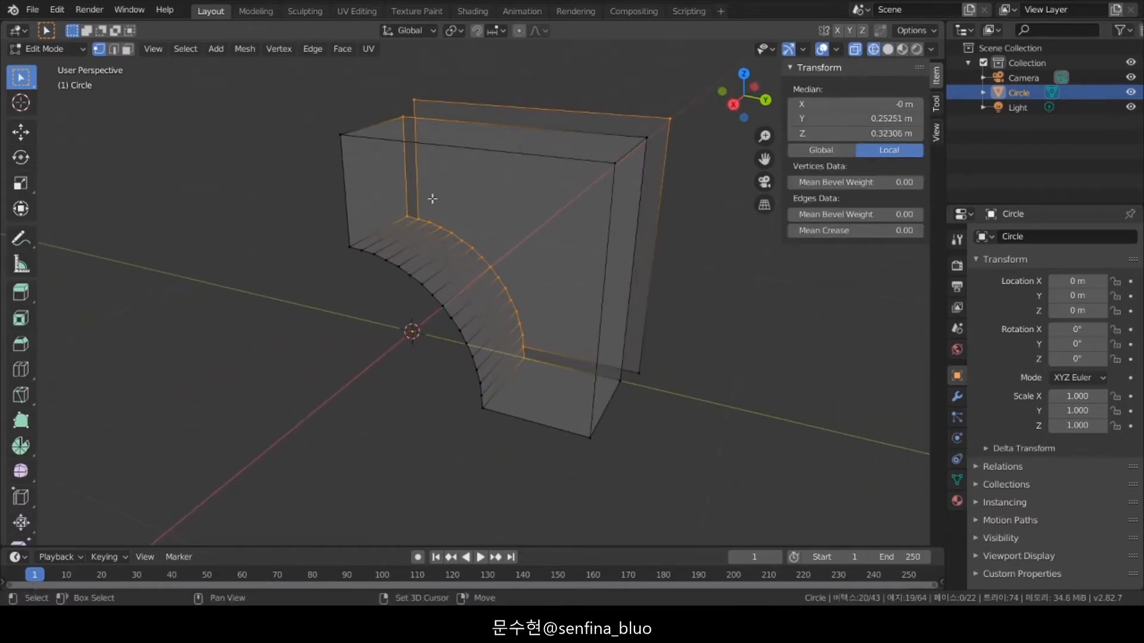
{"action": "left_click", "coordinate": [401, 123], "text": "shift"}
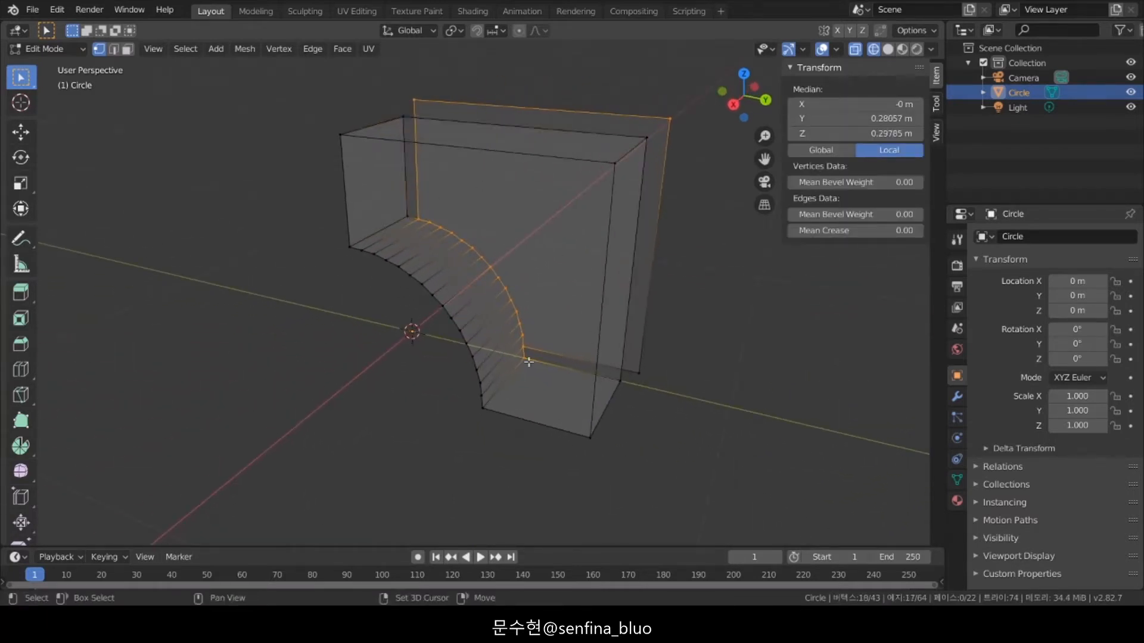
{"action": "key", "text": "f"}
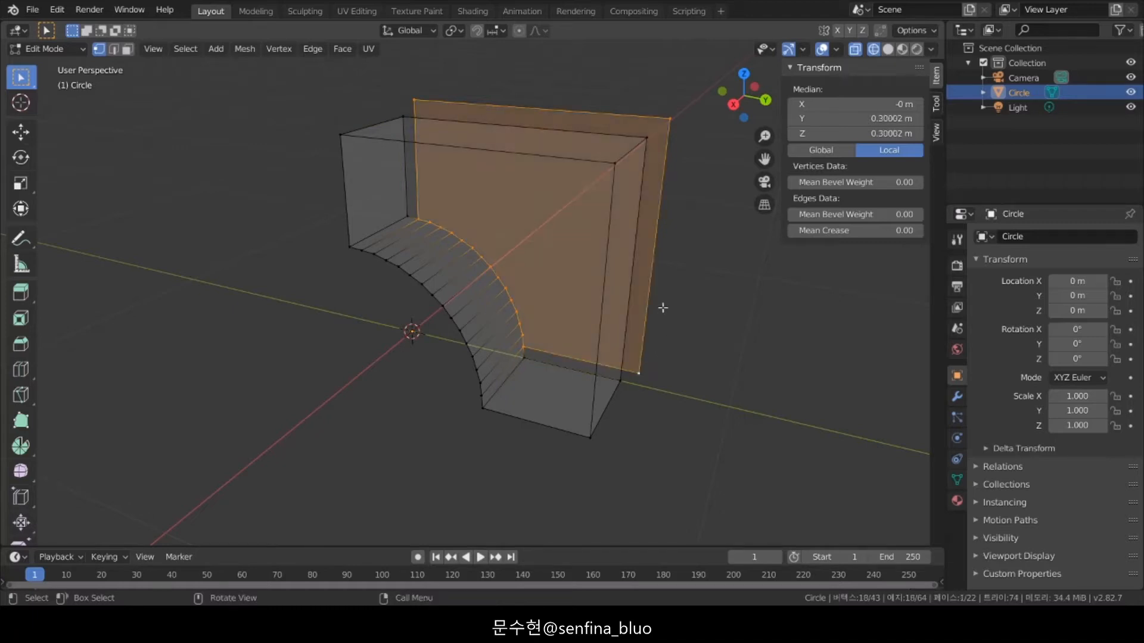
{"action": "middle_click_drag", "start_coordinate": [659, 307], "coordinate": [626, 306]}
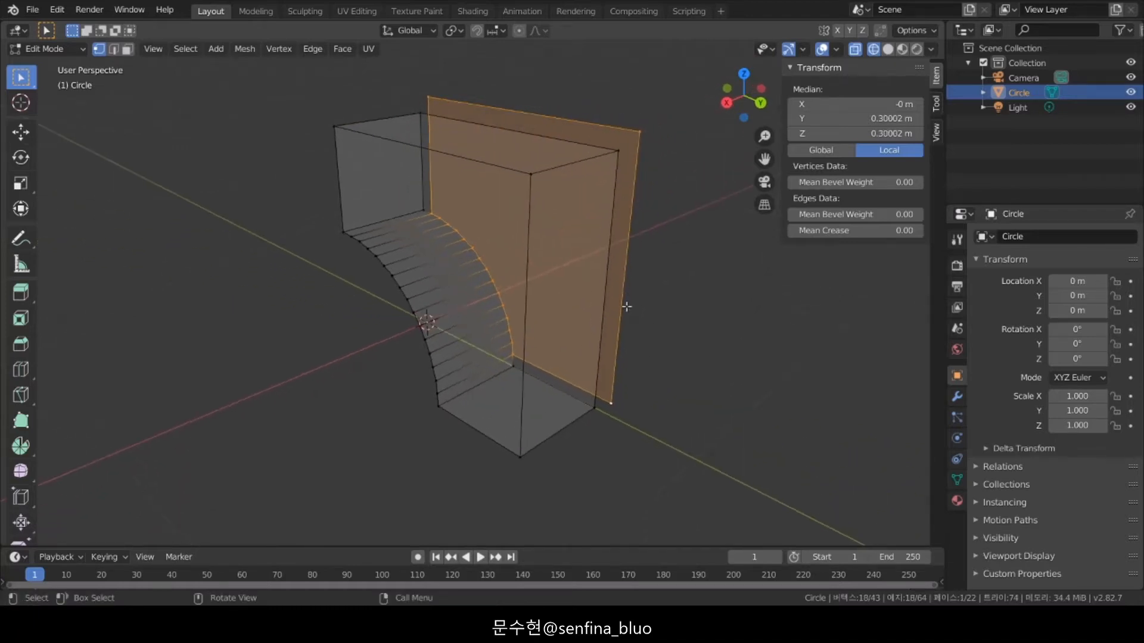
{"action": "type", "text": "ex0.05"}
{"action": "key", "text": "Return"}
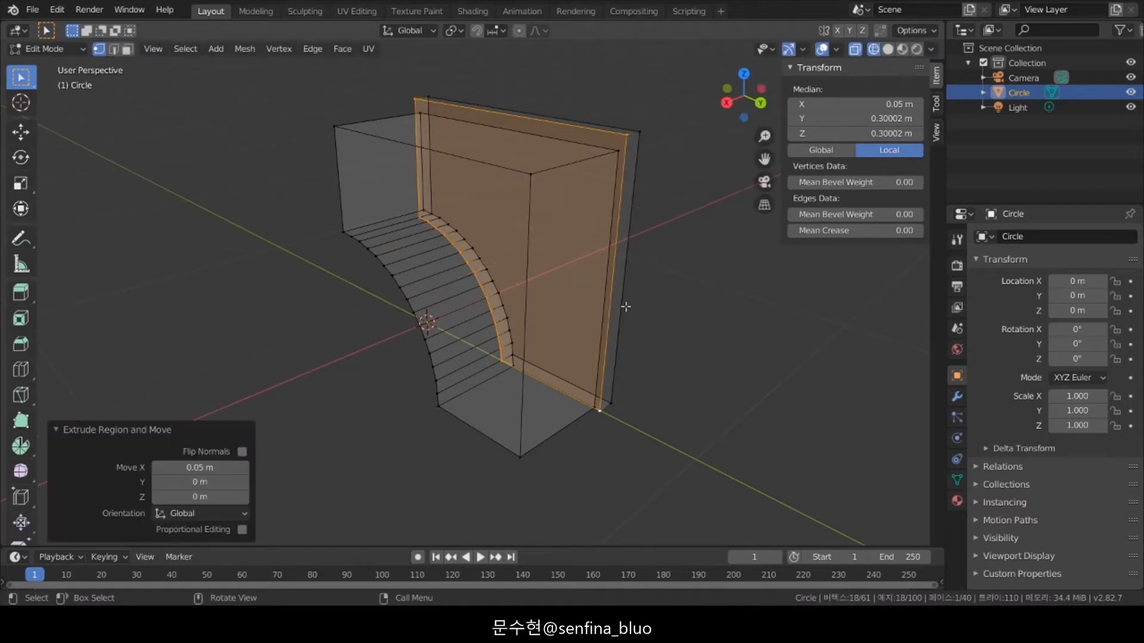
Extrude the larger back face another 0.05 m along X, and move the new end face to X 0.35 m.
{"action": "type", "text": "ex0.05"}
{"action": "key", "text": "Return"}
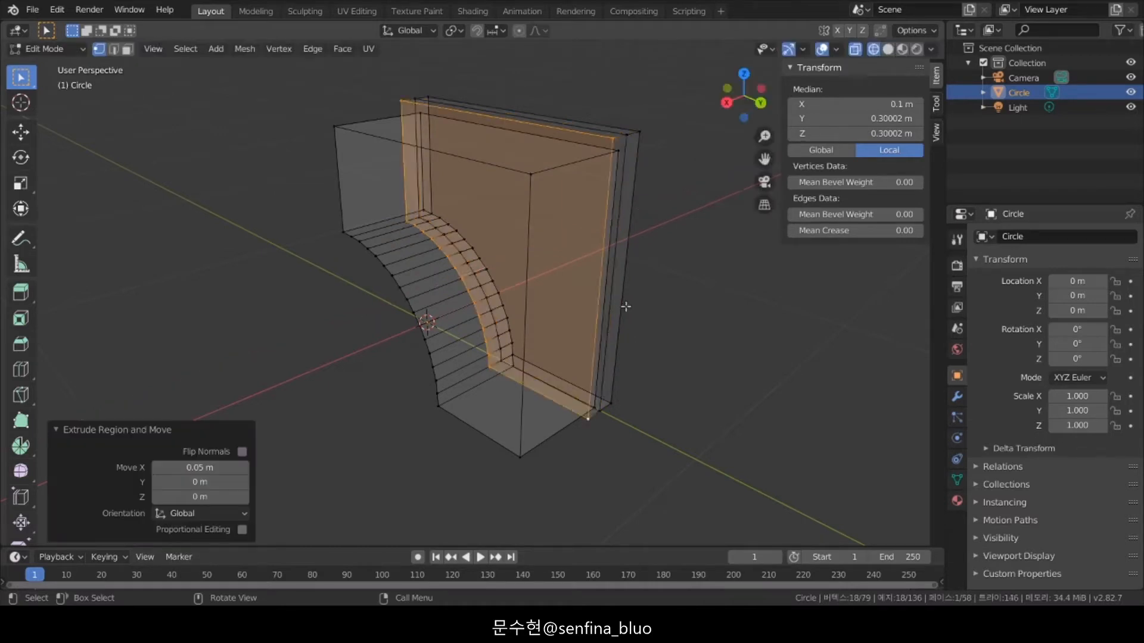
{"action": "key", "text": "g"}
{"action": "key", "text": "x"}
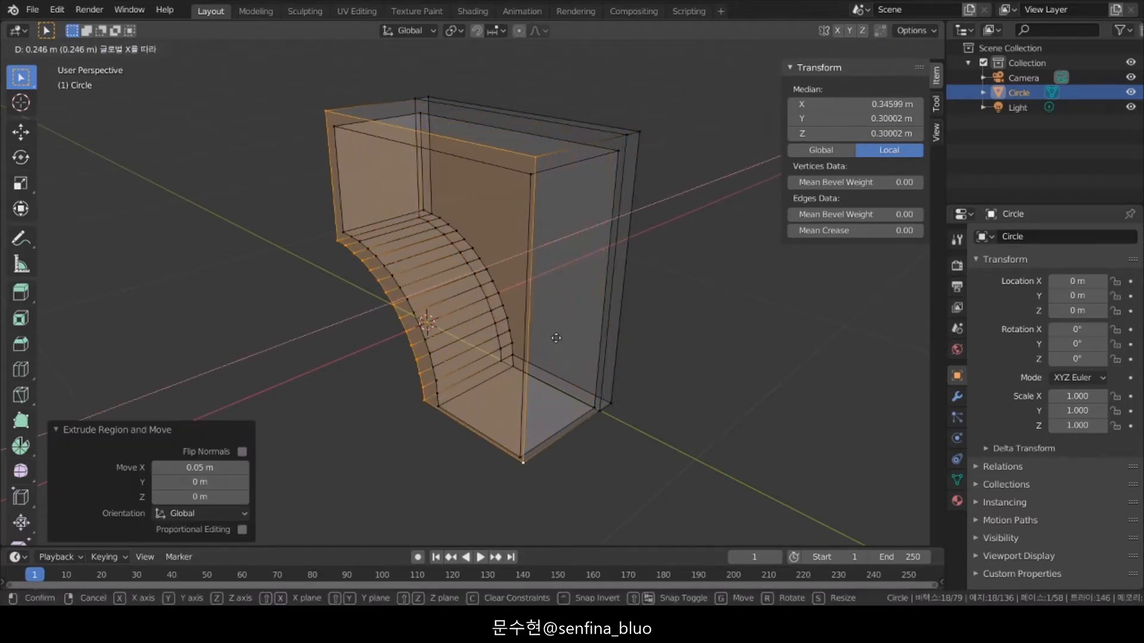
{"action": "left_click", "coordinate": [558, 338]}
{"action": "left_click", "coordinate": [862, 105]}
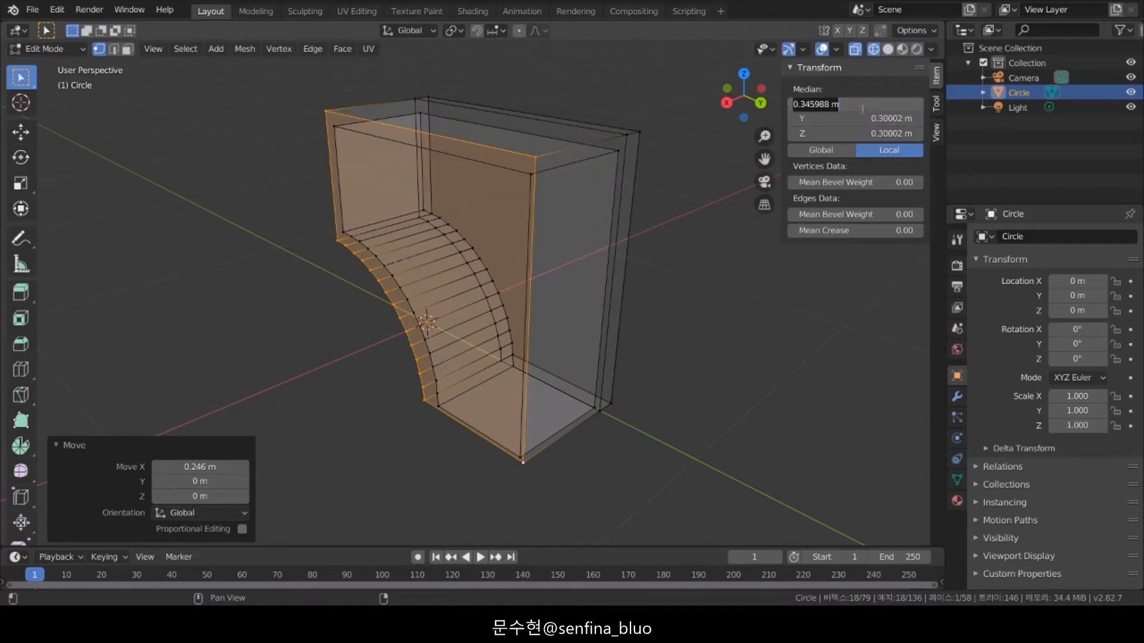
{"action": "type", "text": "0.35"}
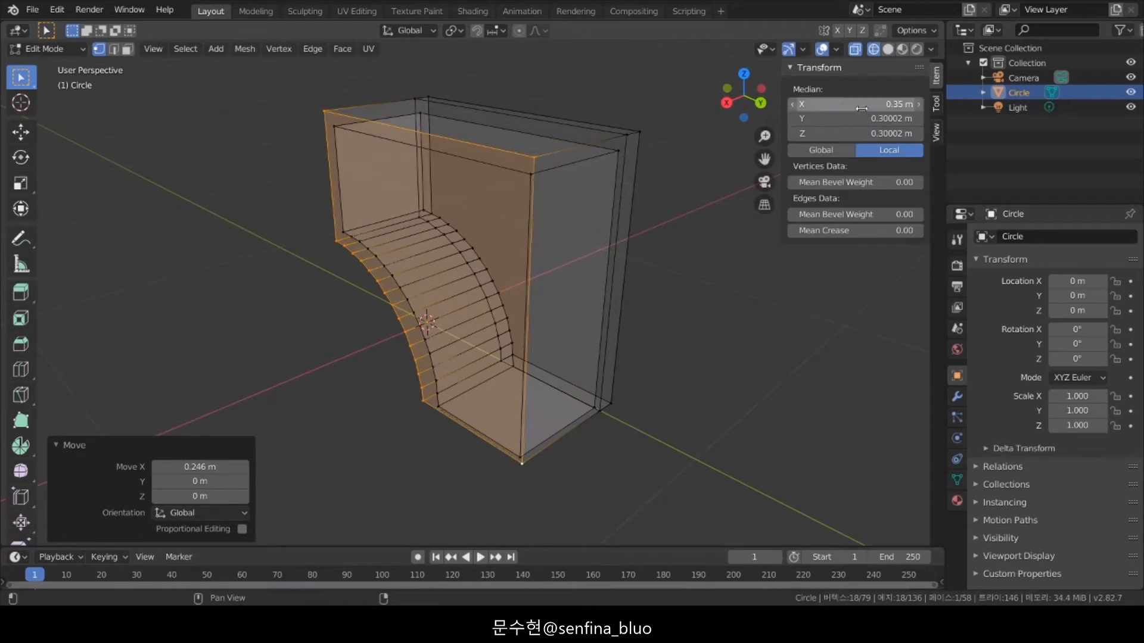
{"action": "key", "text": "Return"}
In wireframe view, select only the larger profile's vertex outline at X 0.05 m and fill it with a face.
{"action": "middle_click_drag", "start_coordinate": [788, 109], "coordinate": [627, 167]}
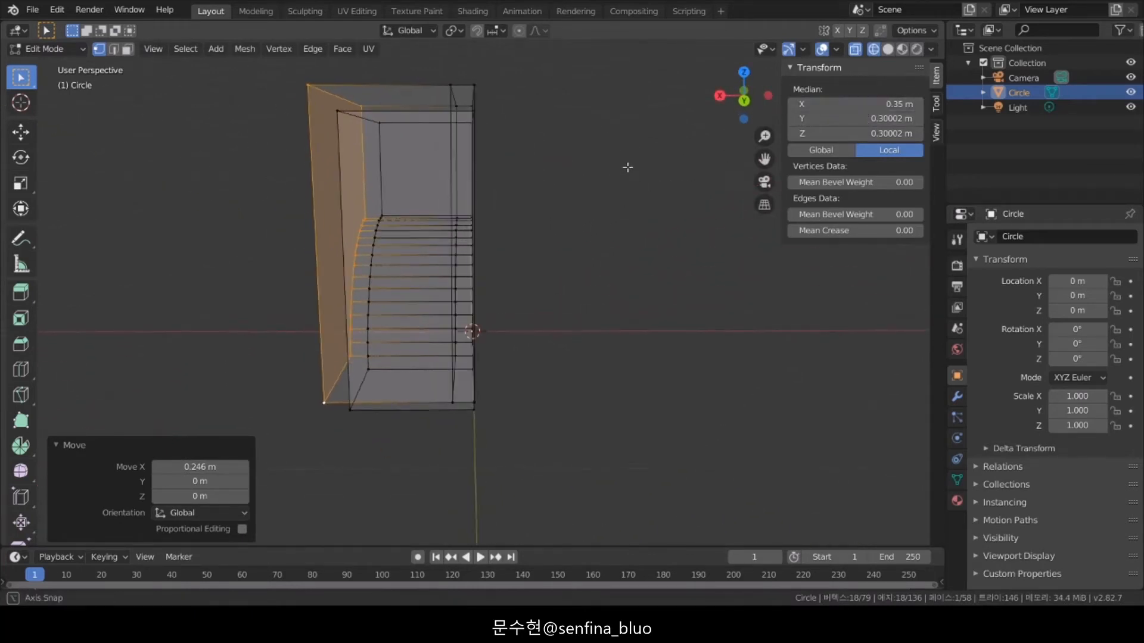
{"action": "key", "text": "alt+a"}
{"action": "middle_click_drag", "start_coordinate": [584, 199], "coordinate": [584, 197]}
{"action": "key", "text": "b"}
{"action": "left_click_drag", "start_coordinate": [430, 76], "coordinate": [469, 388]}
{"action": "middle_click_drag", "start_coordinate": [684, 256], "coordinate": [627, 255]}
{"action": "key", "text": "b"}
{"action": "left_click_drag", "start_coordinate": [322, 364], "coordinate": [342, 393]}
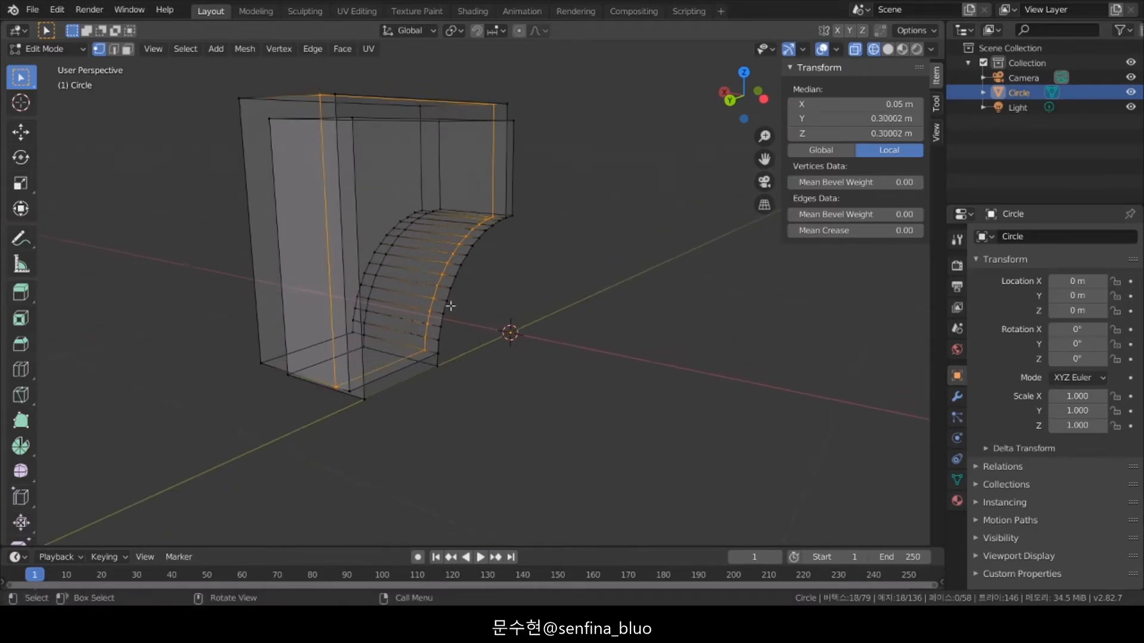
{"action": "key", "text": "f"}
In solid shading, delete the four flat outer strip faces between X 0 and 0.05 m, excluding those along the arc.
{"action": "mouse_move", "coordinate": [451, 306]}
{"action": "middle_mouse_down"}
{"action": "mouse_move", "coordinate": [463, 313]}
{"action": "mouse_move", "coordinate": [470, 302]}
{"action": "middle_mouse_up"}
{"action": "key", "text": "z"}
{"action": "key", "text": "6"}
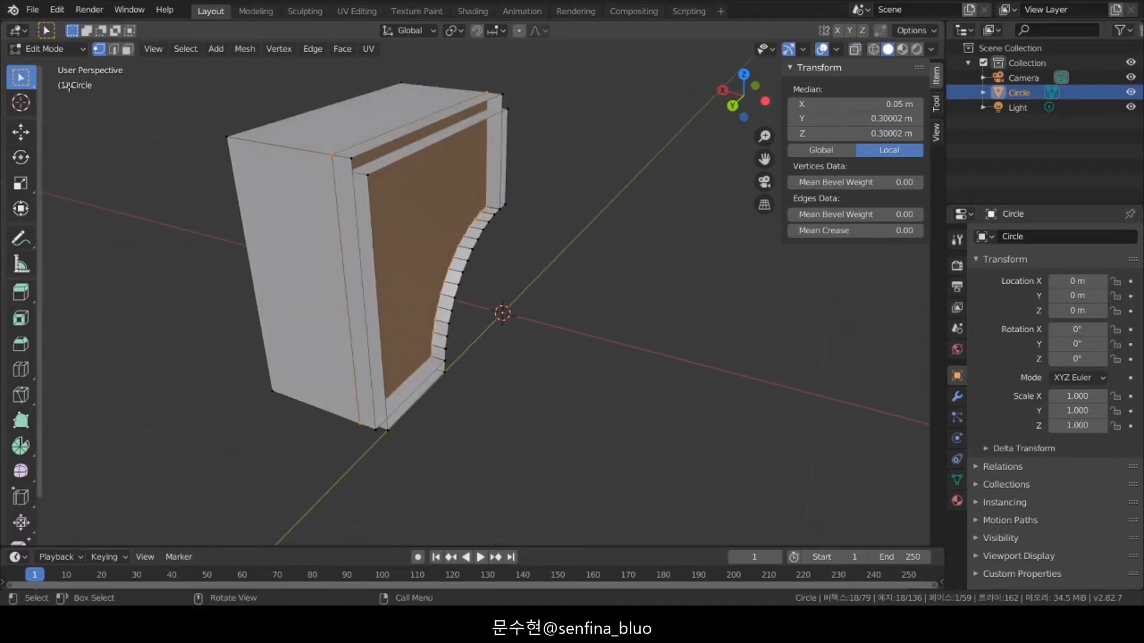
{"action": "left_click", "coordinate": [128, 49]}
{"action": "left_click", "coordinate": [388, 137]}
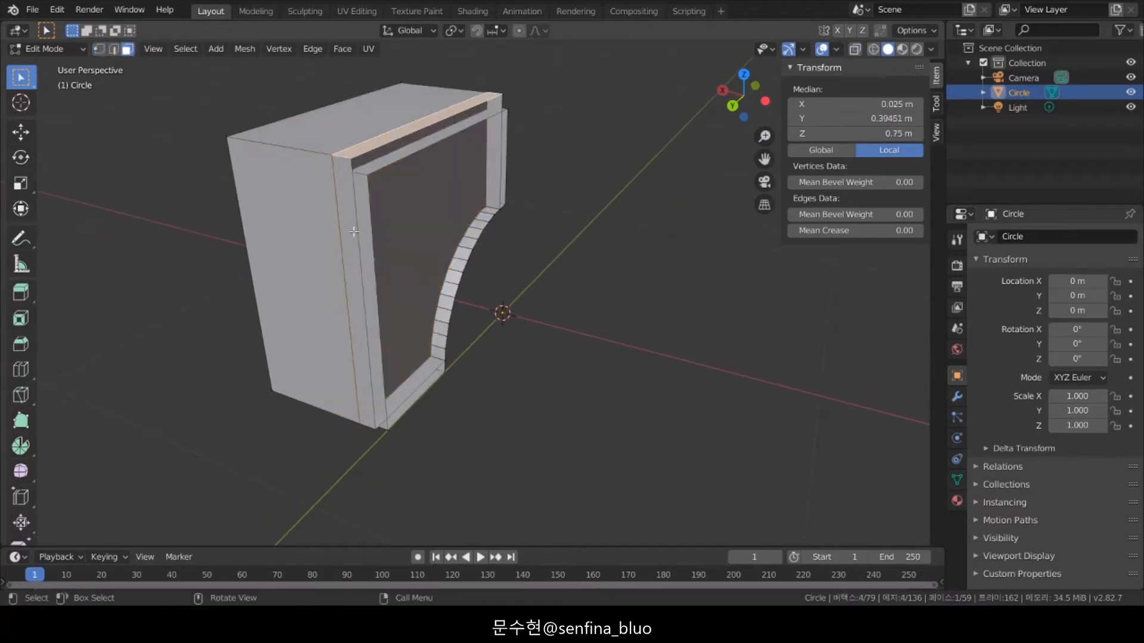
{"action": "left_click", "coordinate": [354, 232], "text": "shift"}
{"action": "left_click", "coordinate": [420, 372], "text": "shift"}
{"action": "left_click", "coordinate": [493, 181], "text": "shift"}
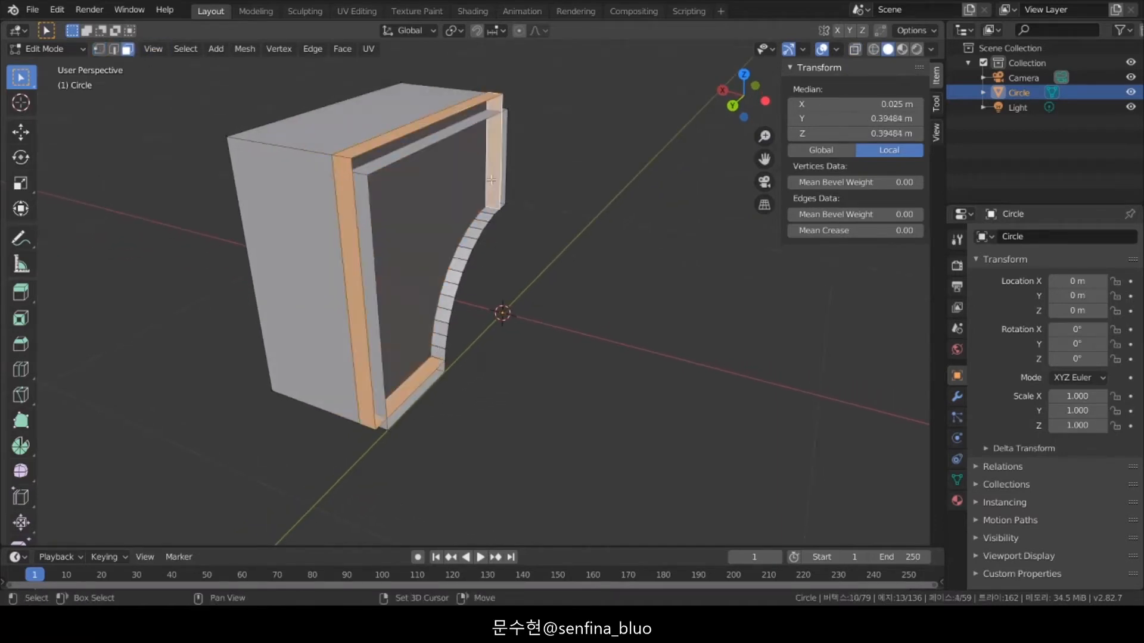
{"action": "key", "text": "x"}
{"action": "left_click", "coordinate": [457, 212]}
In wireframe view, extrude the arc's upper vertex at X 0.3 m by 0.05 m along X and fill the adjacent four-vertex gap.
{"action": "middle_click_drag", "start_coordinate": [444, 225], "coordinate": [566, 212]}
{"action": "key", "text": "z"}
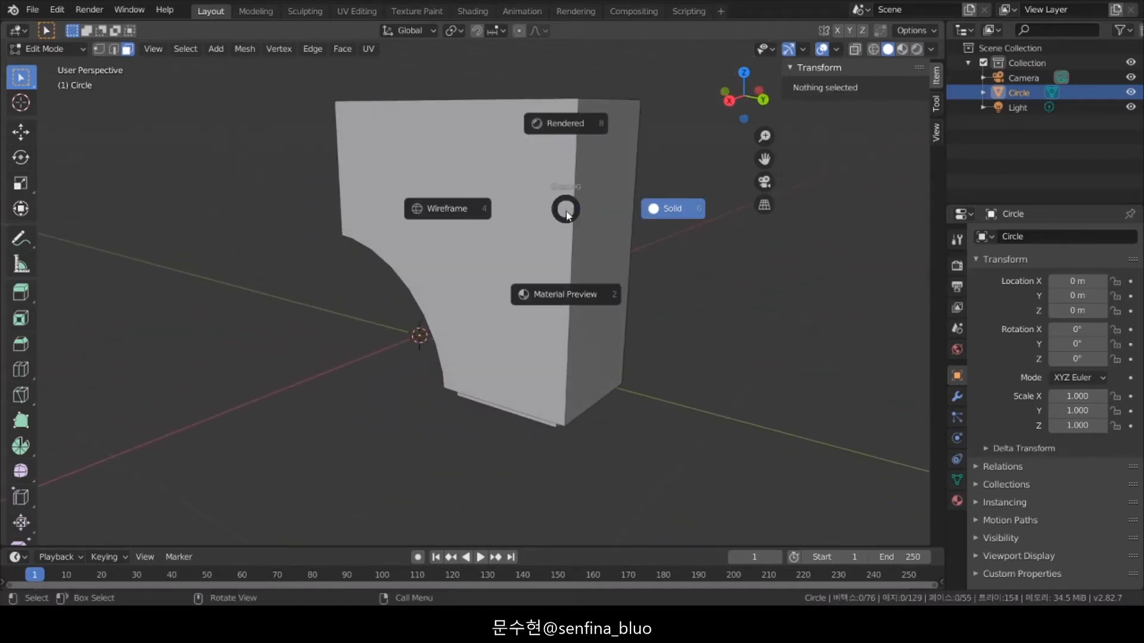
{"action": "left_click", "coordinate": [478, 218]}
{"action": "middle_click_drag", "start_coordinate": [474, 246], "coordinate": [549, 253]}
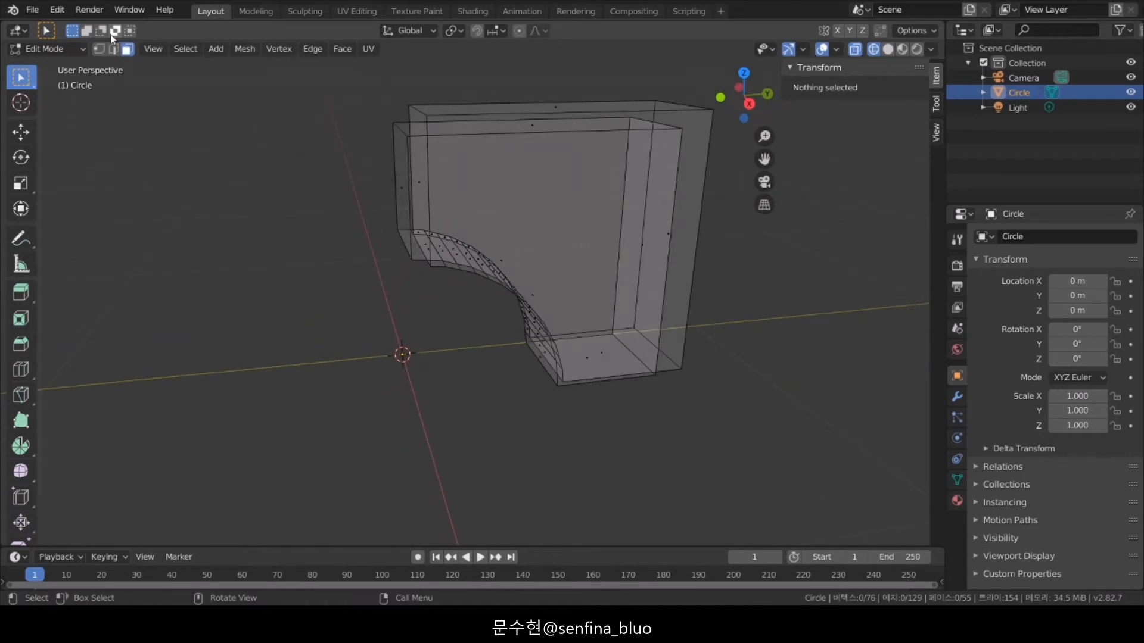
{"action": "scroll", "coordinate": [495, 244], "scroll_direction": "up", "scroll_amount": 3}
{"action": "left_click", "coordinate": [371, 241]}
{"action": "middle_click_drag", "start_coordinate": [381, 240], "coordinate": [476, 236]}
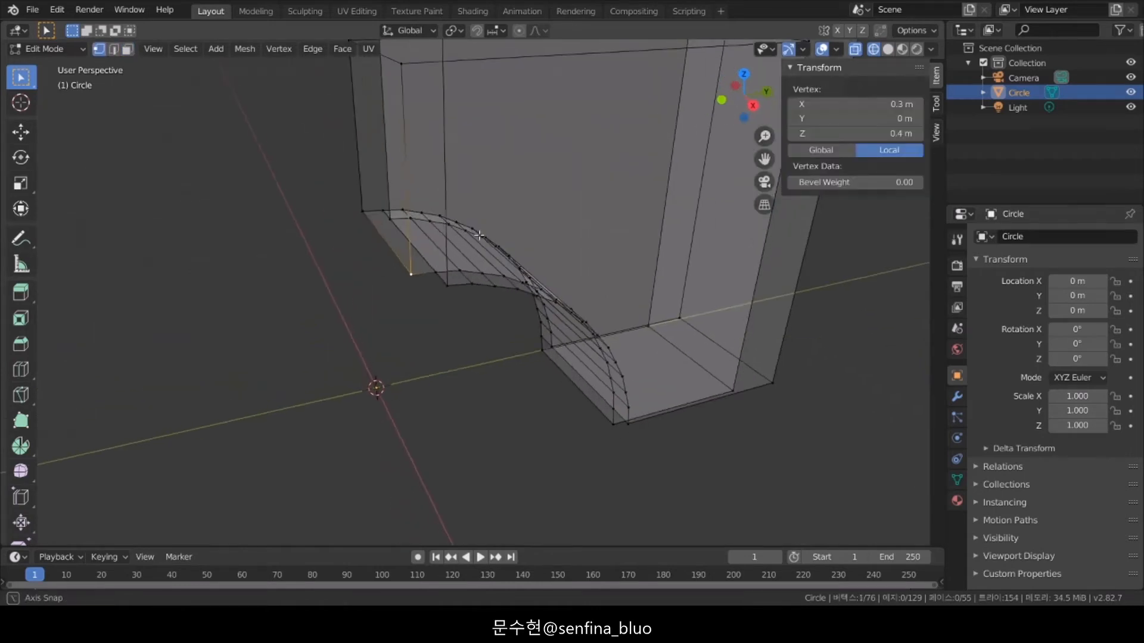
{"action": "type", "text": "ex0.05"}
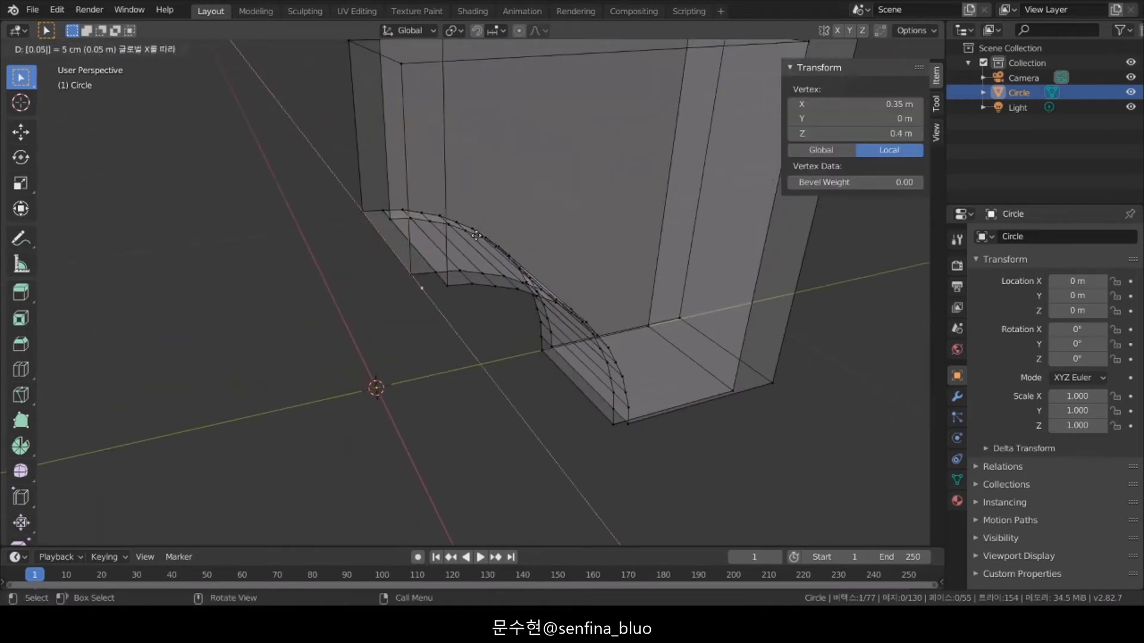
{"action": "key", "text": "Return"}
{"action": "left_click_drag", "start_coordinate": [405, 270], "coordinate": [461, 307]}
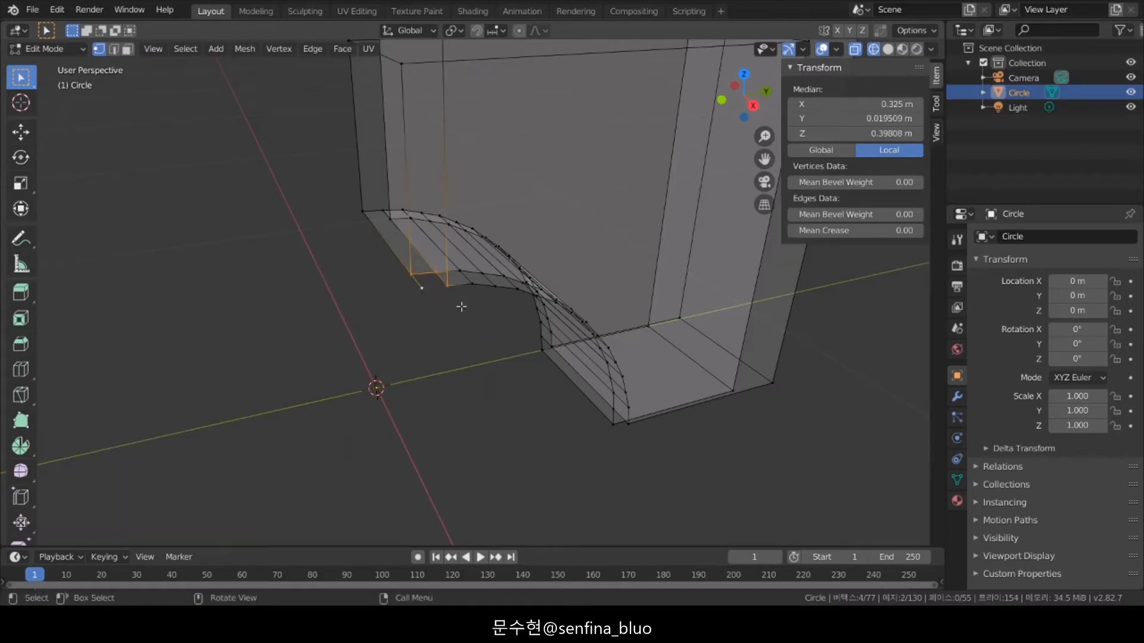
Extrude the arc's lower vertex at X 0.3 m by 0.05 m along X and fill the adjacent four-vertex gap.
{"action": "left_click", "coordinate": [611, 428]}
{"action": "middle_click_drag", "start_coordinate": [697, 441], "coordinate": [727, 332]}
{"action": "left_click_drag", "start_coordinate": [769, 165], "coordinate": [650, 157]}
{"action": "scroll", "coordinate": [720, 346], "scroll_direction": "up", "scroll_amount": 1}
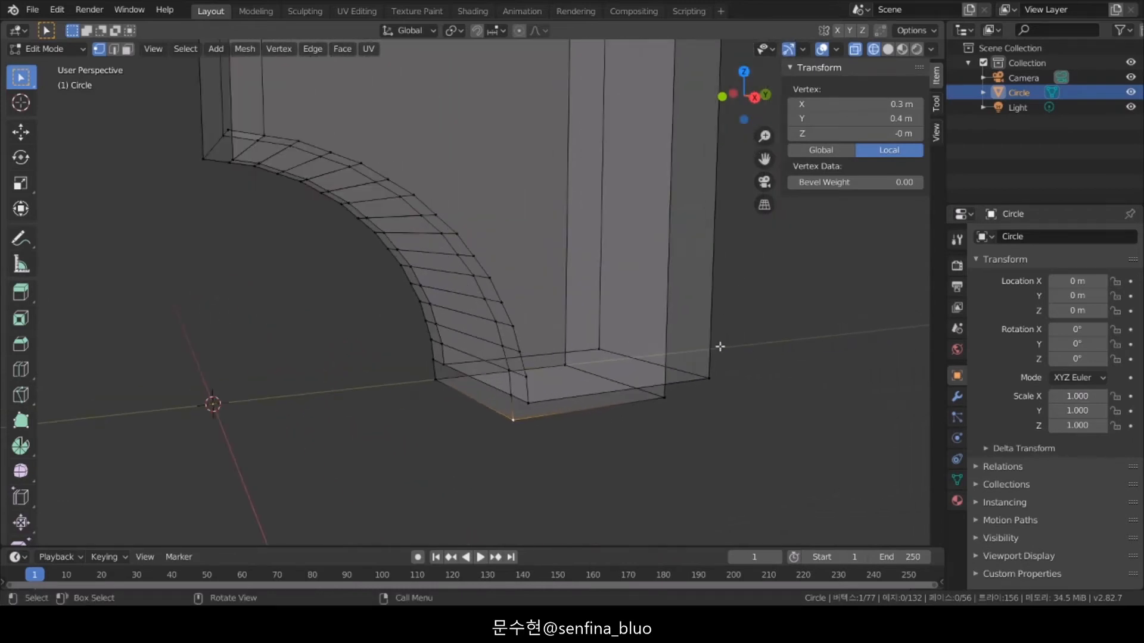
{"action": "type", "text": "ex0.05"}
{"action": "key", "text": "Return"}
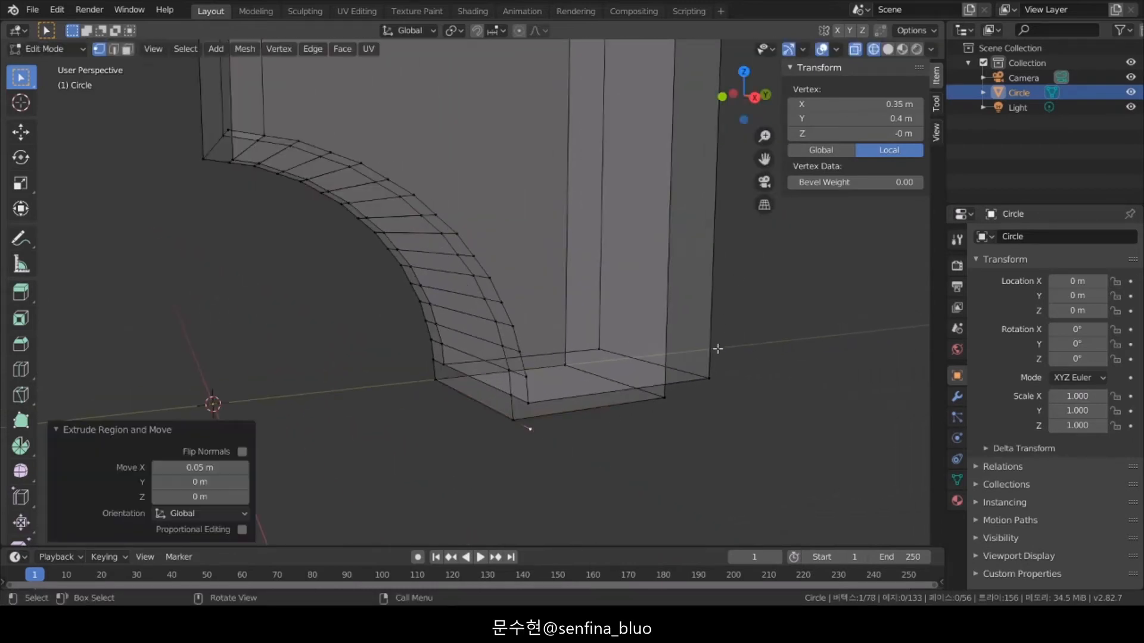
{"action": "left_click_drag", "start_coordinate": [491, 391], "coordinate": [561, 452]}
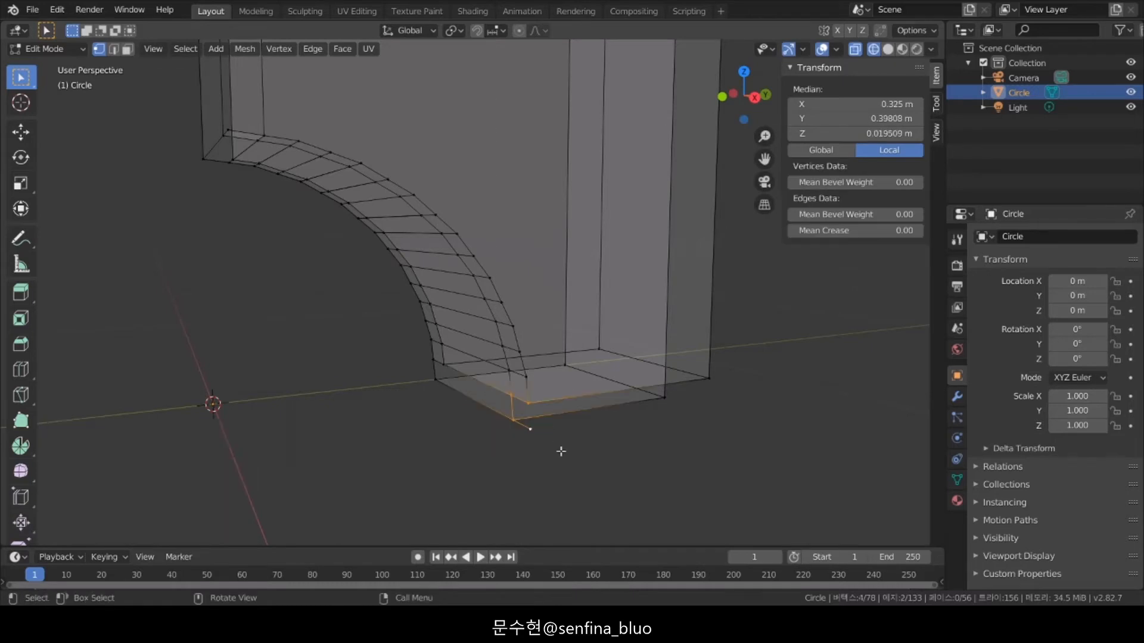
{"action": "left_click", "coordinate": [605, 451]}
Select only the vertices of the front arc edge at X 0.35 m, including both extended end vertices, and switch to solid shading.
{"action": "scroll", "coordinate": [592, 444], "scroll_direction": "down", "scroll_amount": 3}
{"action": "middle_click_drag", "start_coordinate": [564, 322], "coordinate": [405, 311]}
{"action": "scroll", "coordinate": [515, 351], "scroll_direction": "up", "scroll_amount": 1}
{"action": "left_click_drag", "start_coordinate": [362, 69], "coordinate": [412, 376]}
{"action": "middle_click_drag", "start_coordinate": [417, 357], "coordinate": [514, 102]}
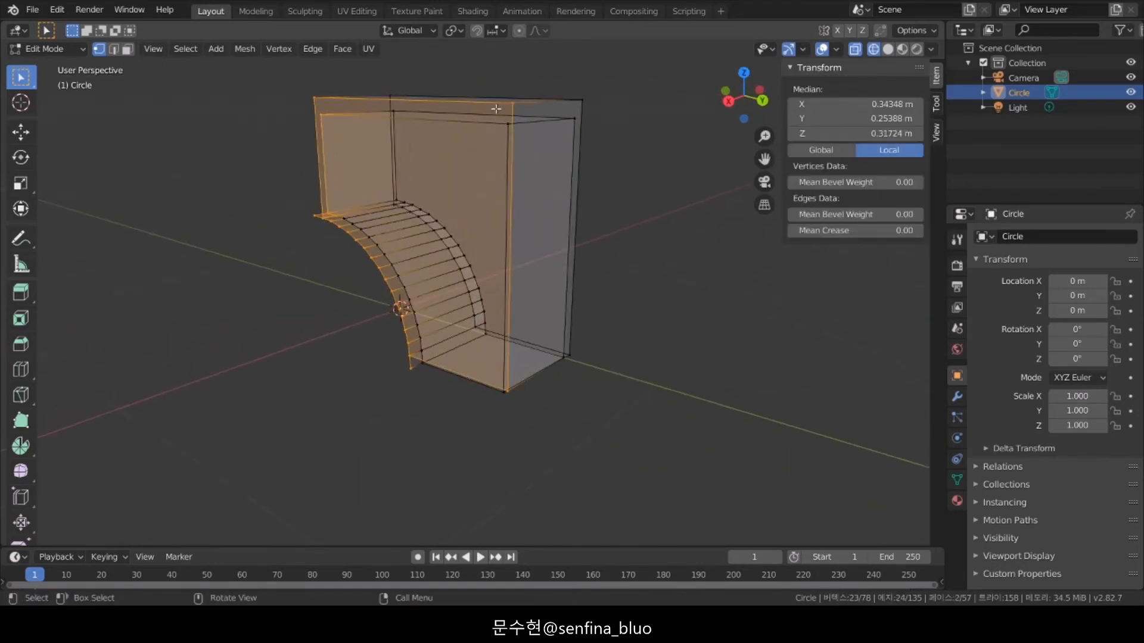
{"action": "left_click", "coordinate": [514, 102], "text": "shift"}
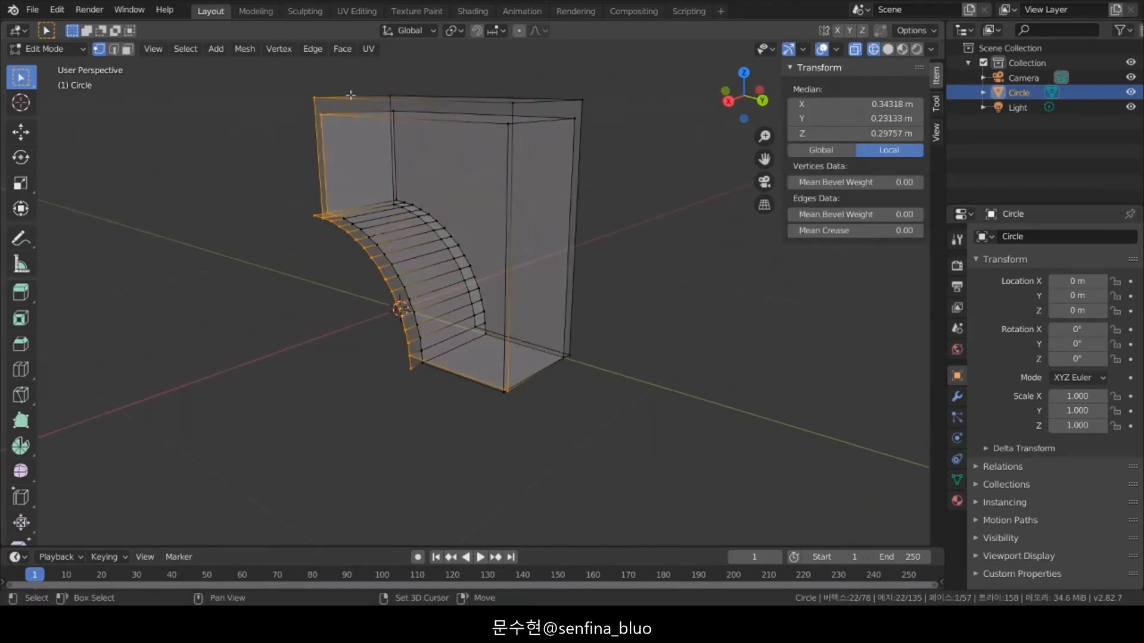
{"action": "left_click", "coordinate": [322, 117], "text": "shift"}
{"action": "middle_click_drag", "start_coordinate": [366, 220], "coordinate": [317, 194]}
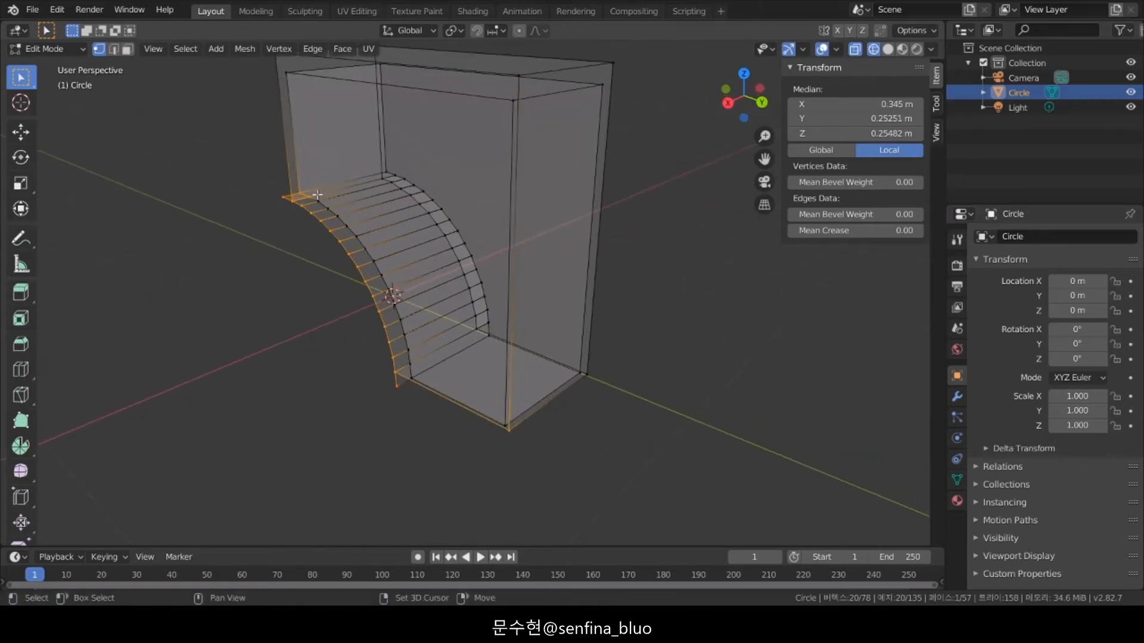
{"action": "left_click", "coordinate": [304, 191], "text": "shift"}
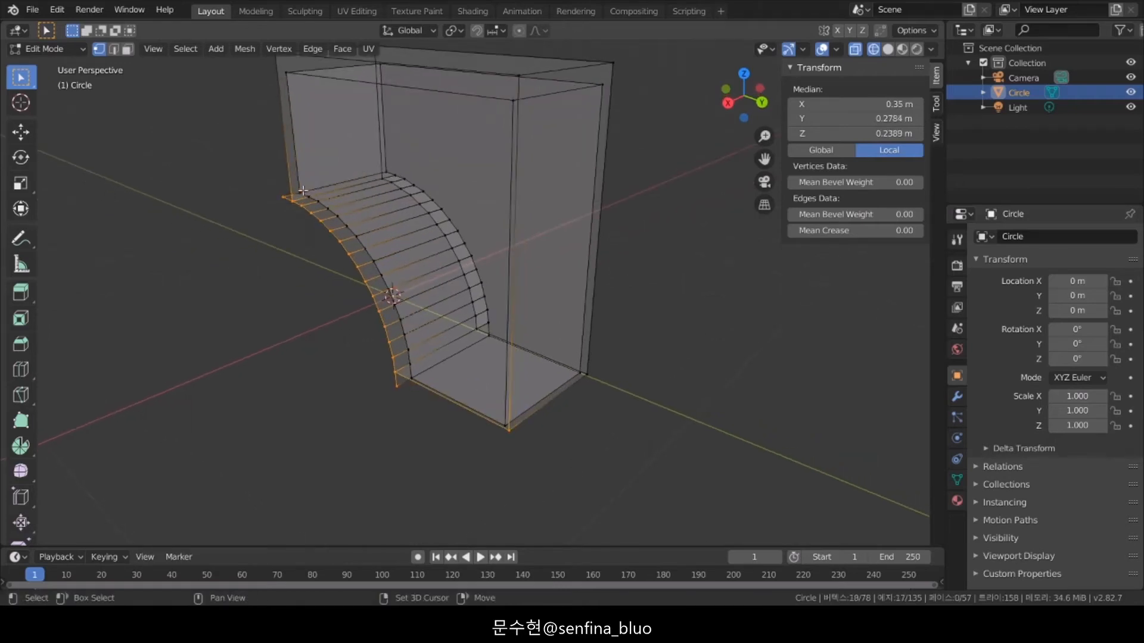
{"action": "left_click", "coordinate": [512, 428], "text": "shift"}
{"action": "middle_click_drag", "start_coordinate": [513, 428], "coordinate": [645, 345]}
{"action": "key", "text": "z"}
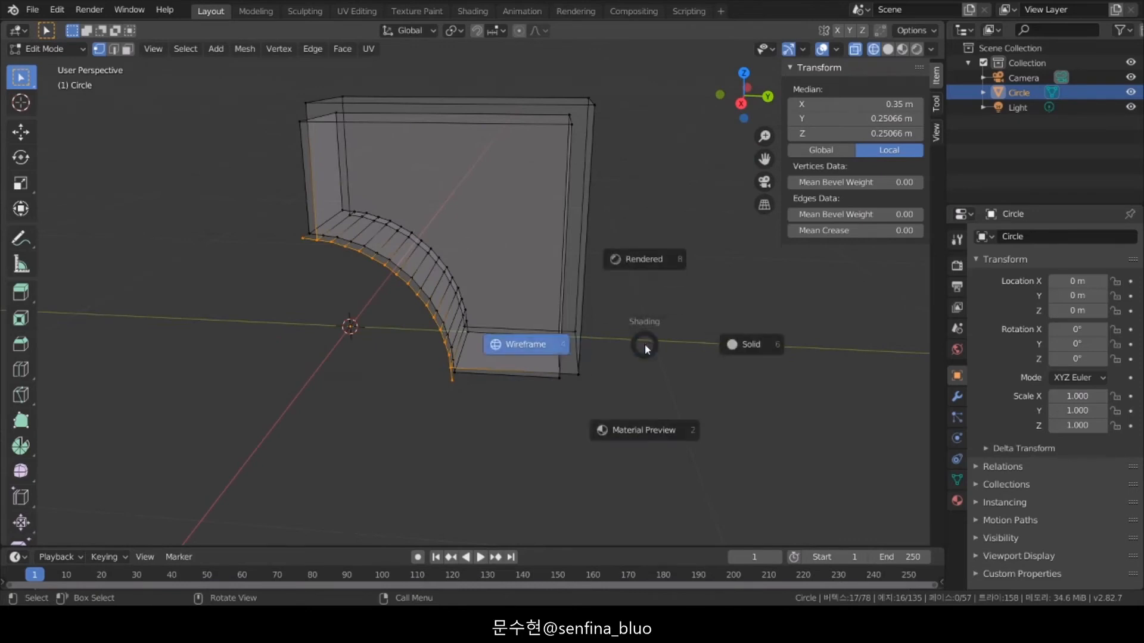
{"action": "left_click", "coordinate": [750, 344]}
{"action": "middle_click_drag", "start_coordinate": [509, 351], "coordinate": [514, 349]}
{"action": "scroll", "coordinate": [514, 349], "scroll_direction": "up", "scroll_amount": 1}
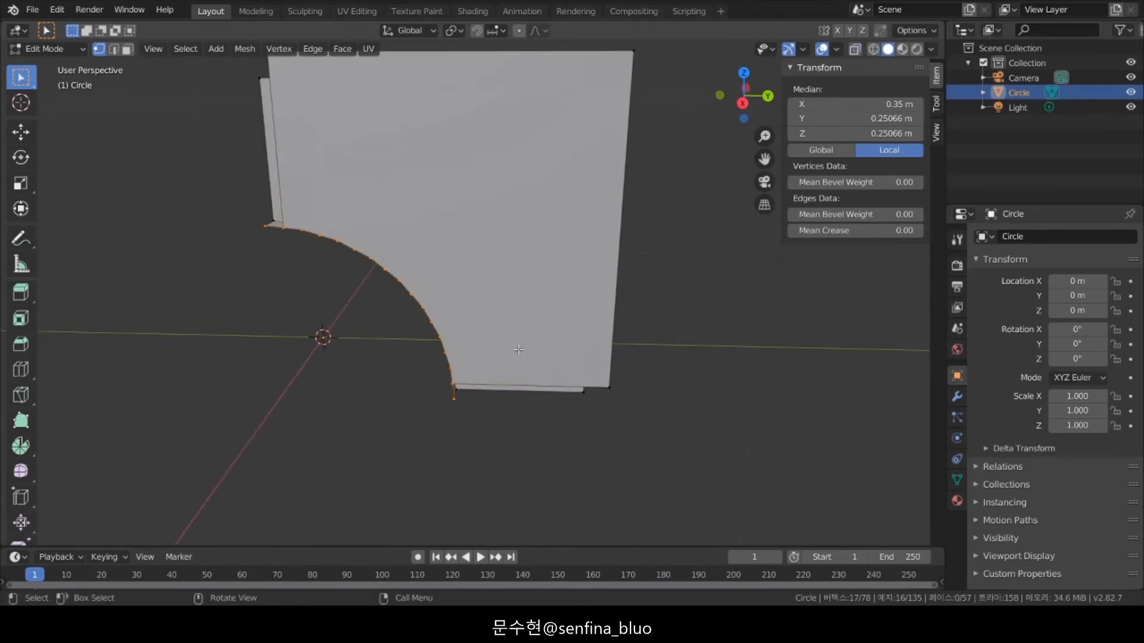
Add a Mirror modifier on the Y and Z axes only, and apply it in Object Mode.
{"action": "left_click", "coordinate": [956, 397]}
{"action": "left_click", "coordinate": [994, 237]}
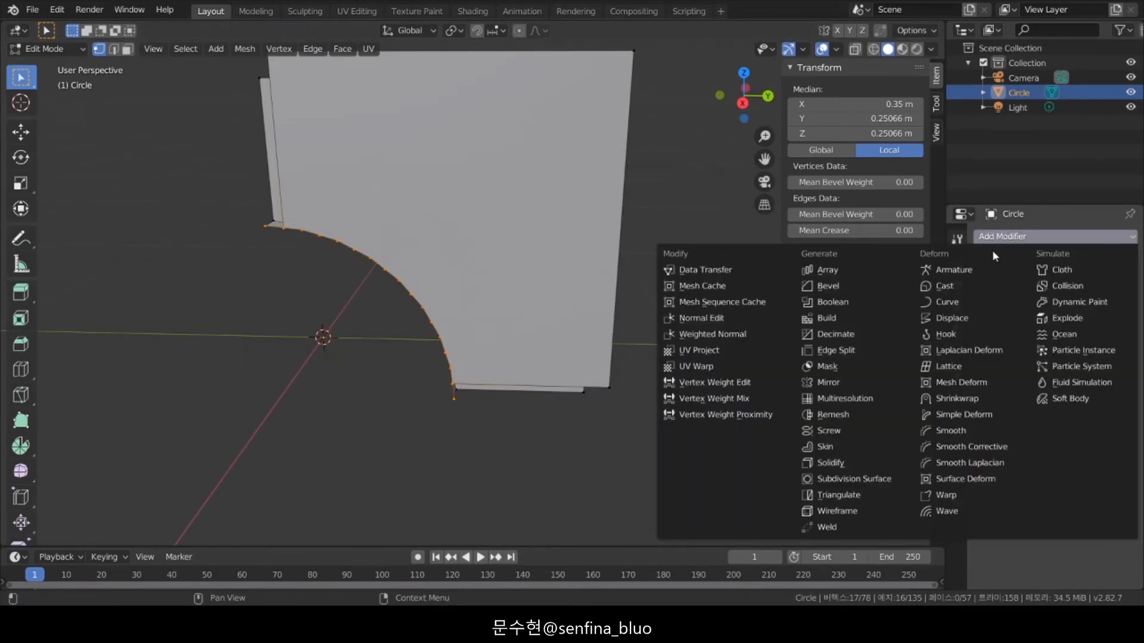
{"action": "left_click", "coordinate": [856, 385]}
{"action": "left_click", "coordinate": [984, 334]}
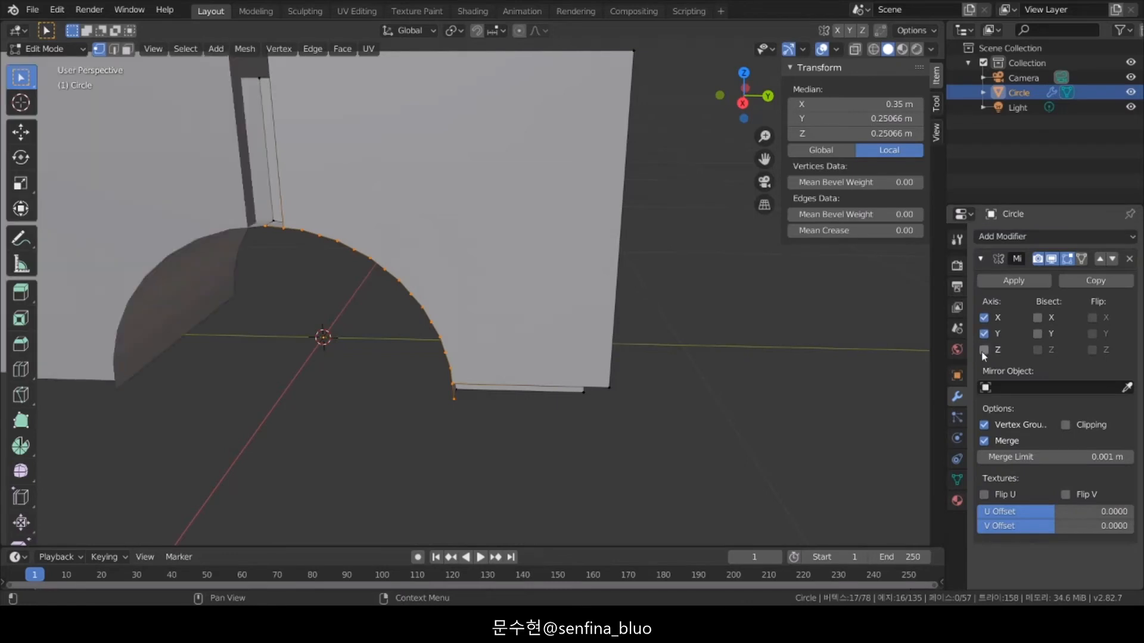
{"action": "left_click", "coordinate": [984, 350]}
{"action": "left_click", "coordinate": [984, 317]}
{"action": "scroll", "coordinate": [587, 333], "scroll_direction": "down", "scroll_amount": 2}
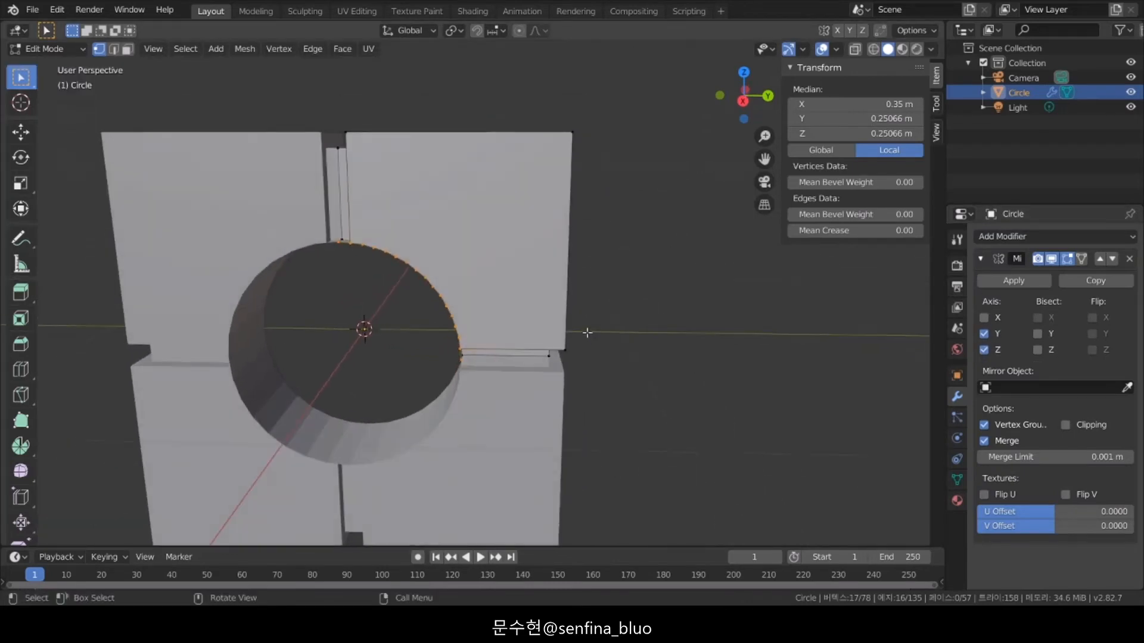
{"action": "key", "text": "Tab"}
{"action": "left_click", "coordinate": [1014, 281]}
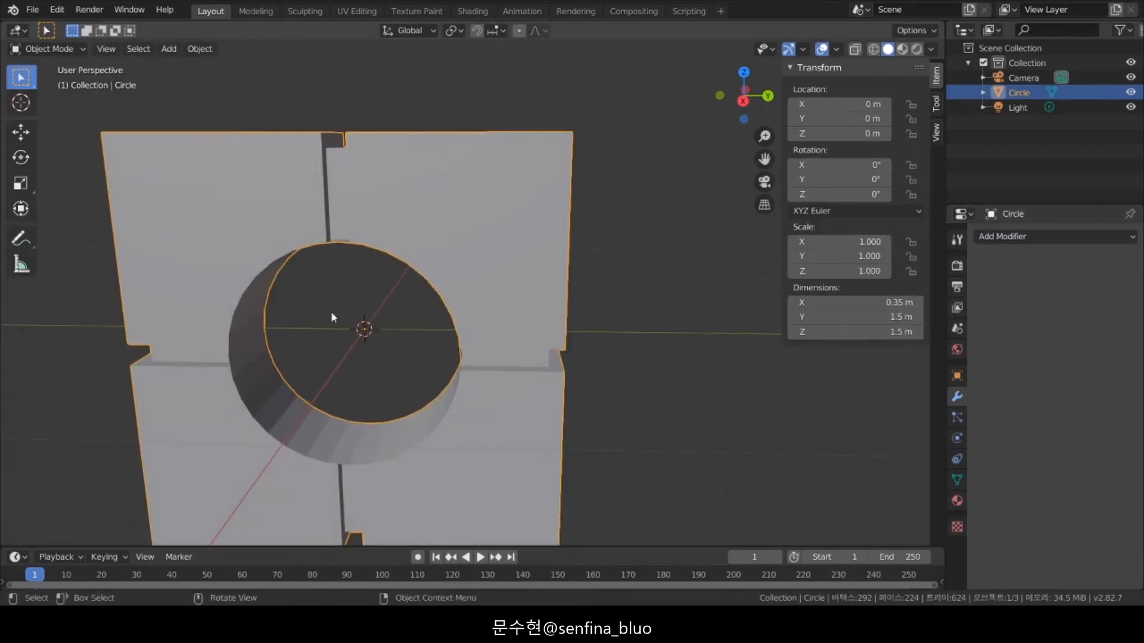
Fill the mirrored front circle outline with a face in Edit Mode and extrude that face 0.1 m along X.
{"action": "key", "text": "Tab"}
{"action": "middle_click_drag", "start_coordinate": [561, 374], "coordinate": [554, 374]}
{"action": "key", "text": "f"}
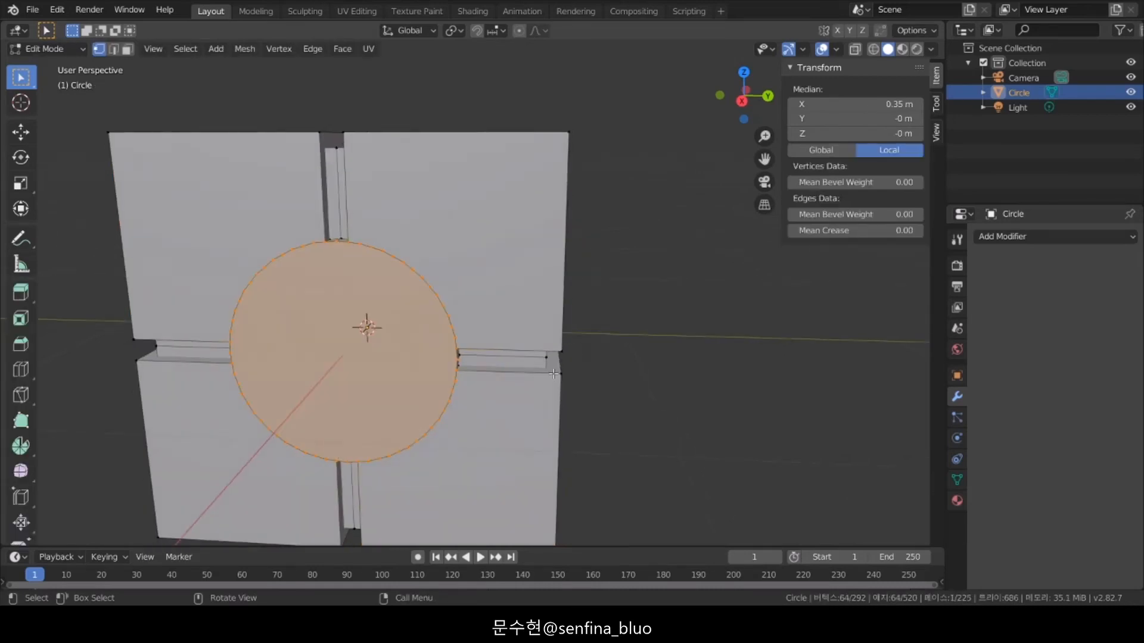
{"action": "left_click", "coordinate": [742, 101]}
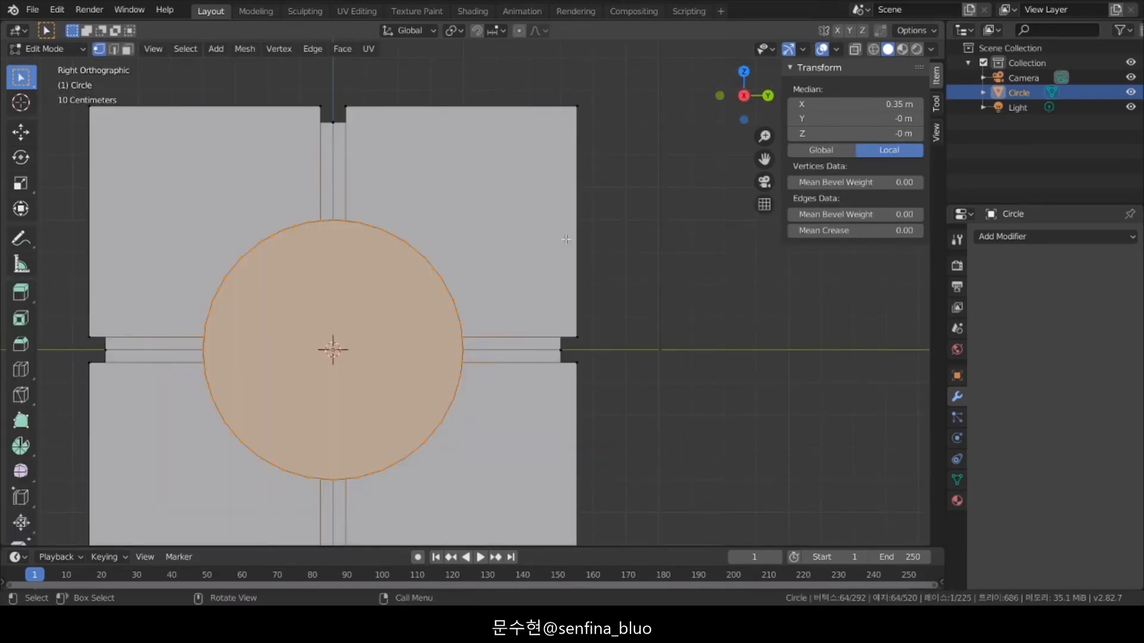
{"action": "middle_click_drag", "start_coordinate": [462, 334], "coordinate": [530, 299], "text": "shift"}
{"action": "scroll", "coordinate": [540, 277], "scroll_direction": "down", "scroll_amount": 2}
{"action": "type", "text": "e"}
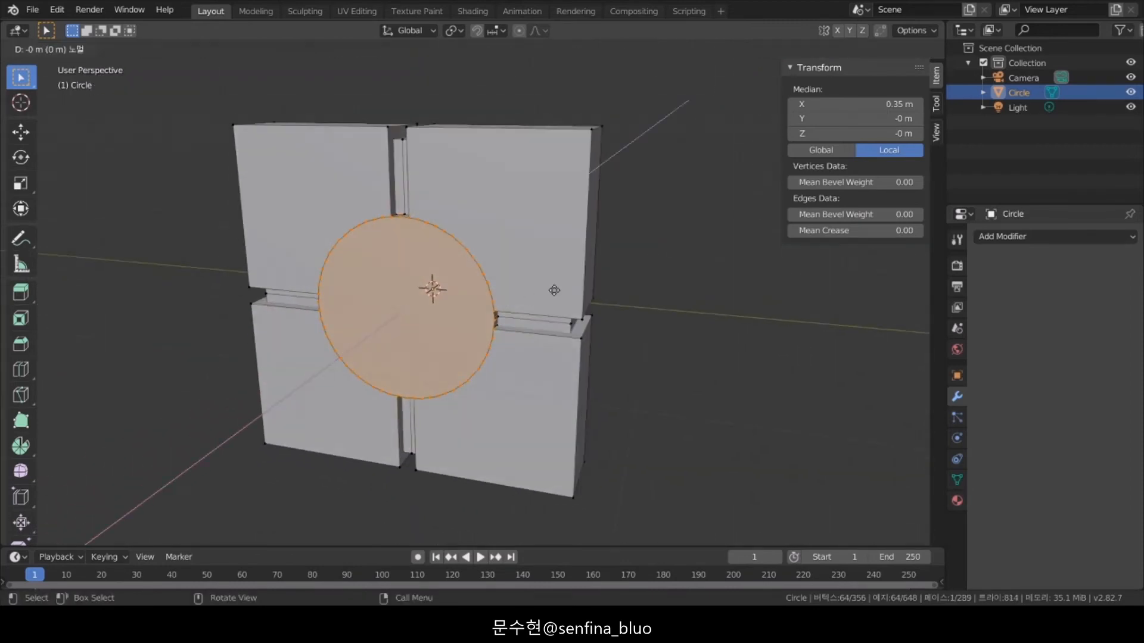
{"action": "type", "text": "x0.1"}
{"action": "key", "text": "Return"}
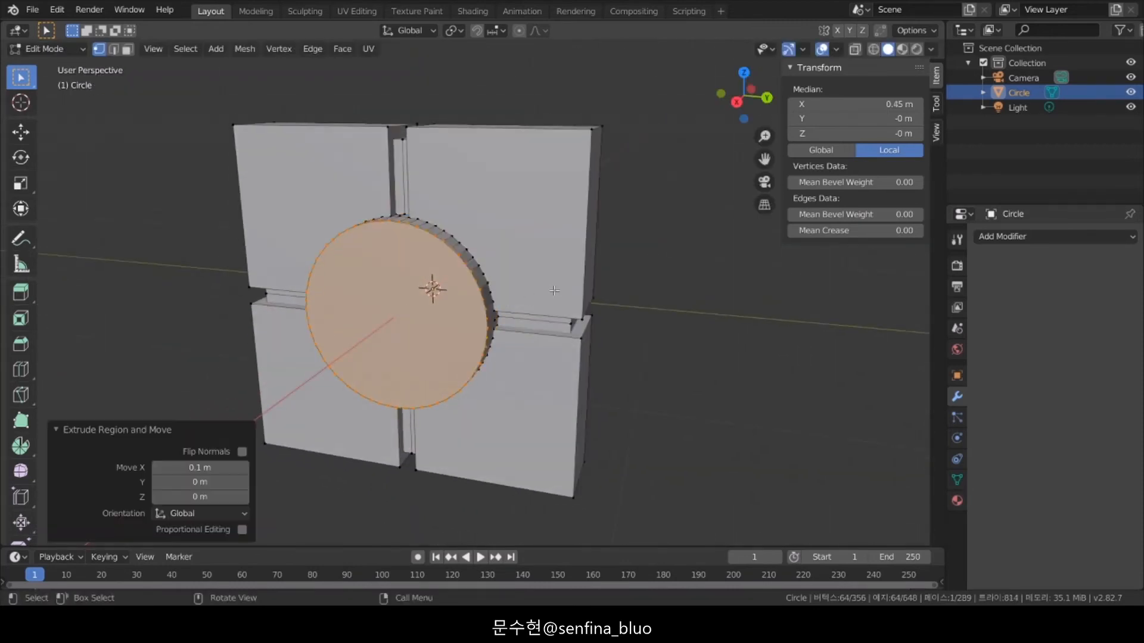
Scale the extruded circular face to 0.85 and inset it by about 0.04 m.
{"action": "type", "text": "s0."}
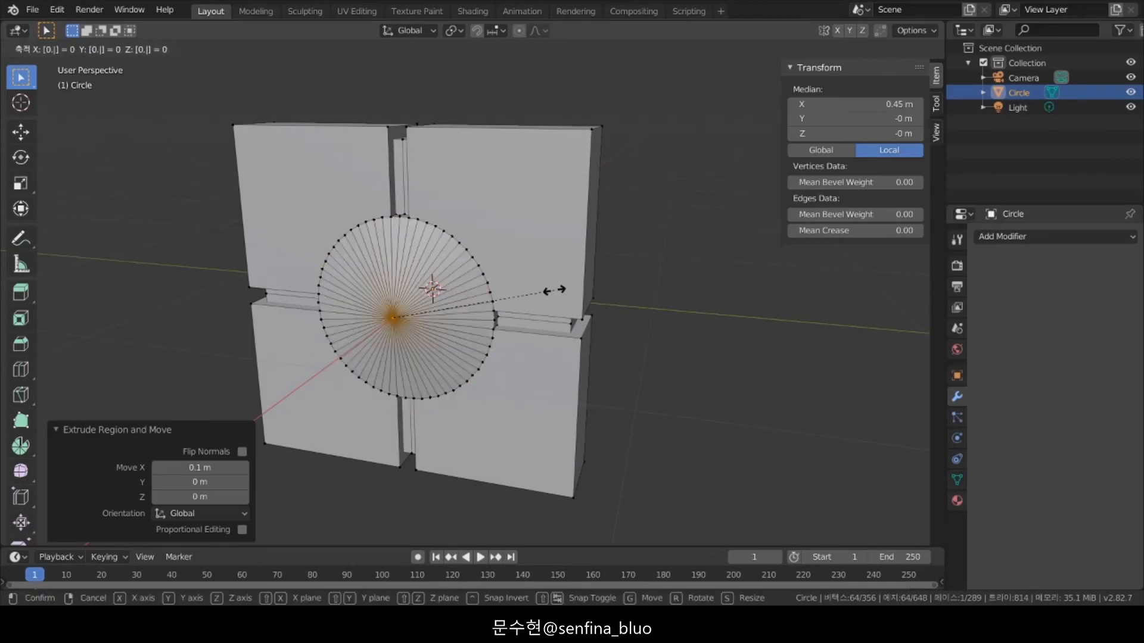
{"action": "type", "text": "85"}
{"action": "key", "text": "Return"}
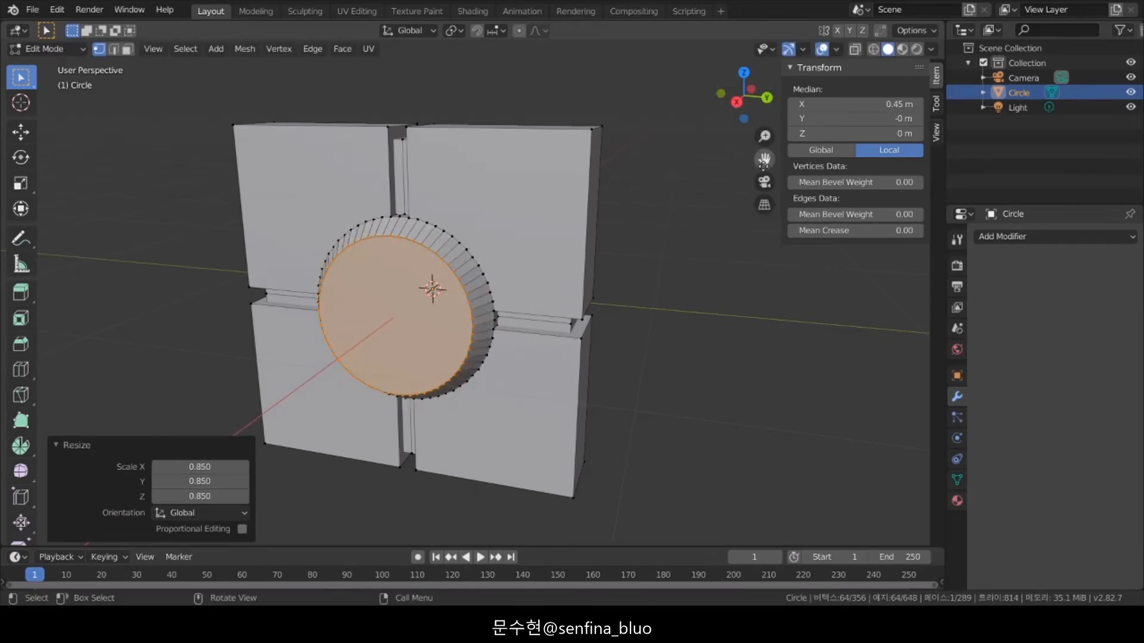
{"action": "left_click", "coordinate": [737, 102]}
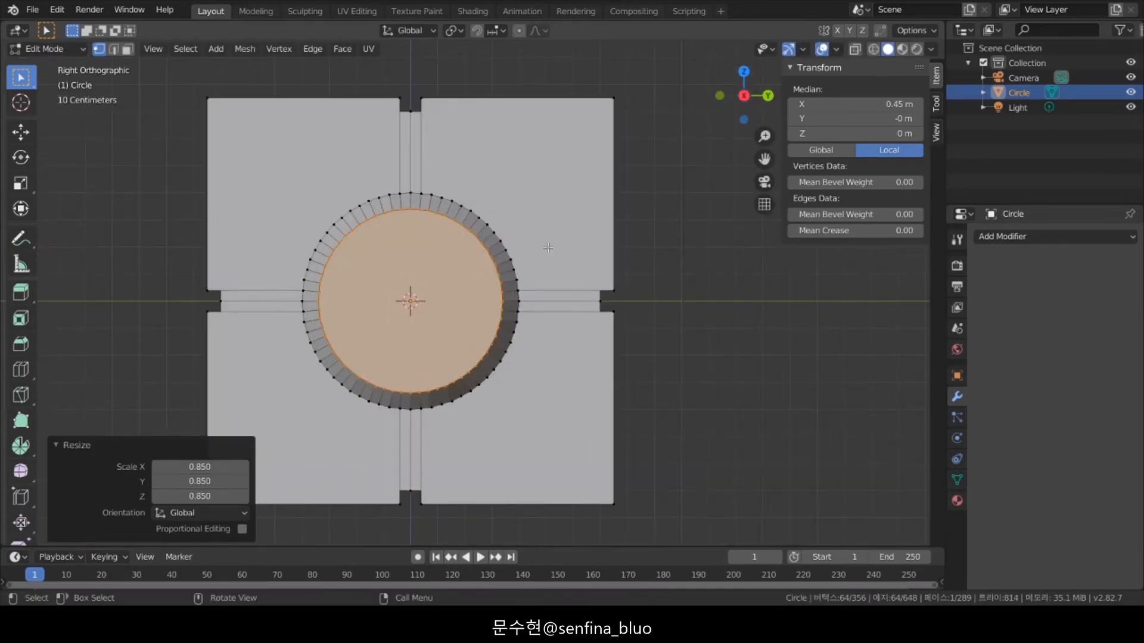
{"action": "key", "text": "i"}
{"action": "left_click", "coordinate": [430, 252]}
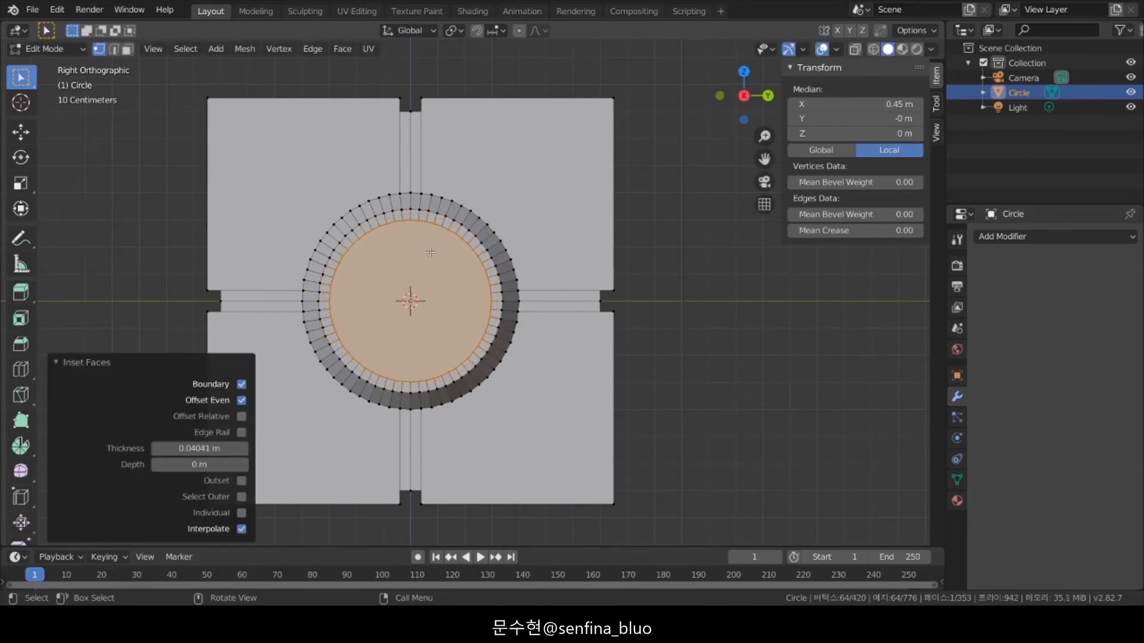
Set the circular face's inset thickness to 0.05 m.
{"action": "left_click", "coordinate": [200, 449]}
{"action": "type", "text": "0.05"}
{"action": "key", "text": "Return"}
Extrude the inner circular face -0.05 m along X and scale the recessed face to 0.9.
{"action": "middle_click_drag", "start_coordinate": [316, 331], "coordinate": [451, 290]}
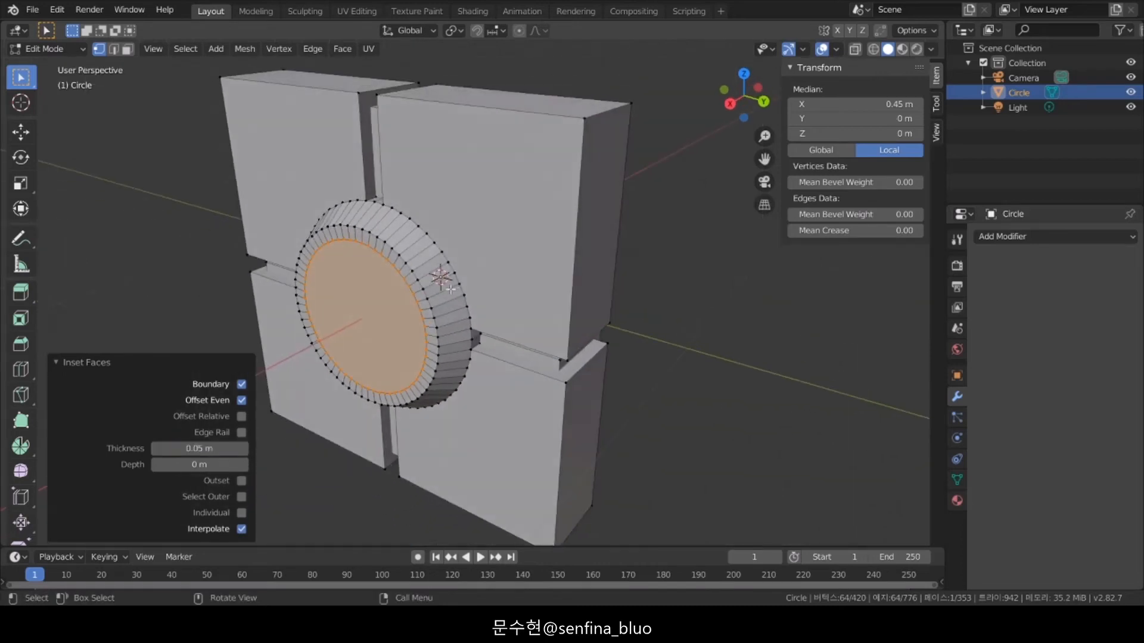
{"action": "type", "text": "e-0.05"}
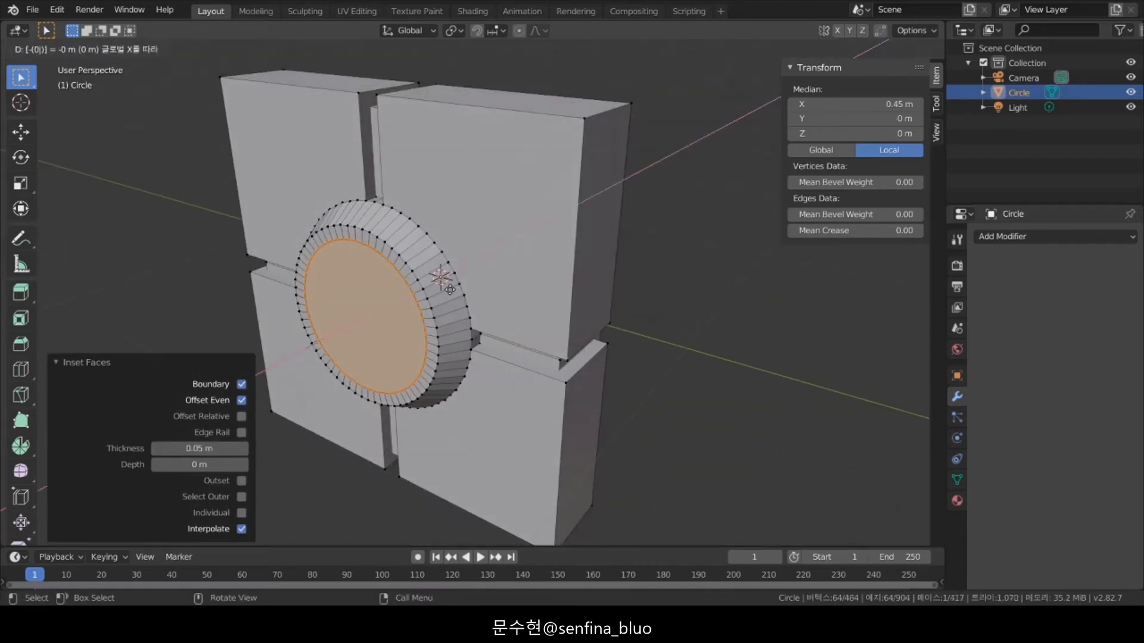
{"action": "key", "text": "Return"}
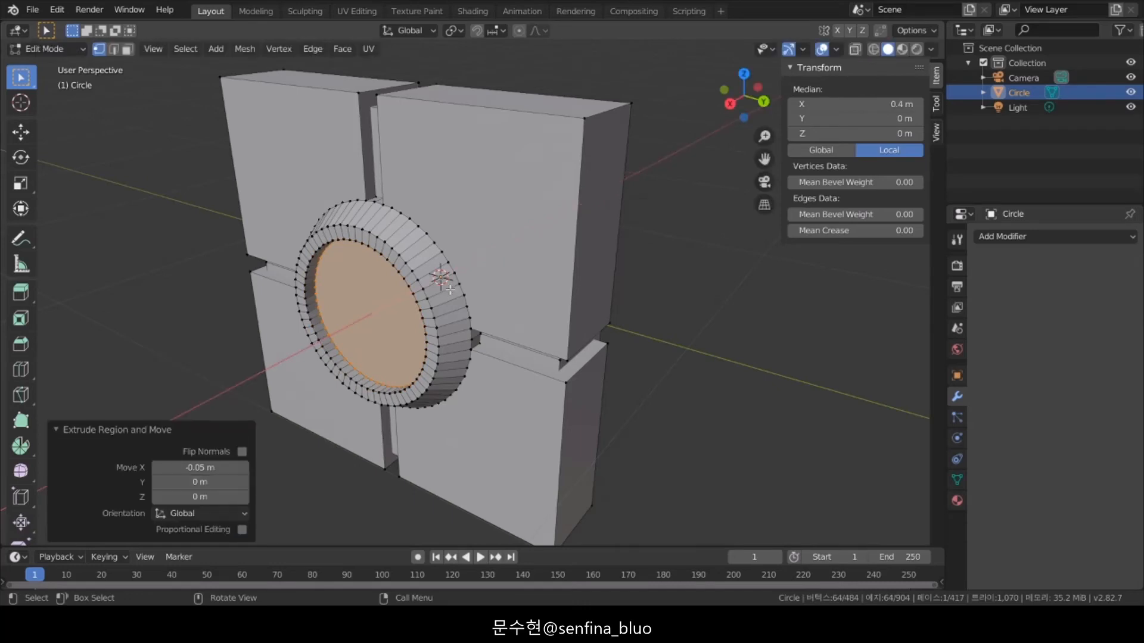
{"action": "middle_click_drag", "start_coordinate": [450, 289], "coordinate": [509, 253]}
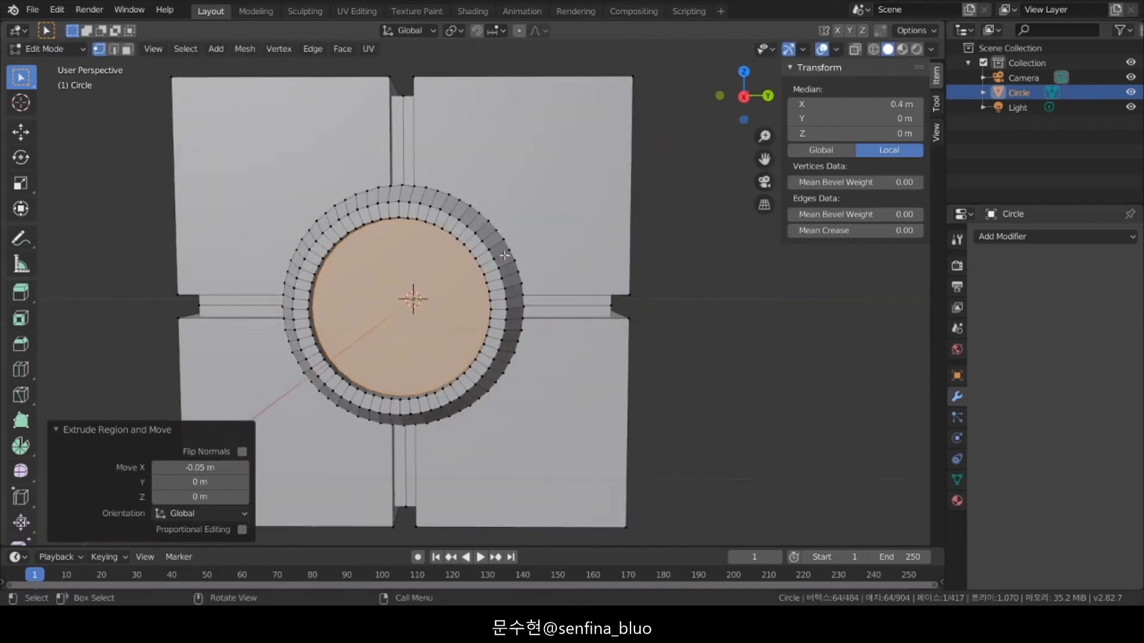
{"action": "type", "text": "s0.9"}
{"action": "key", "text": "Return"}
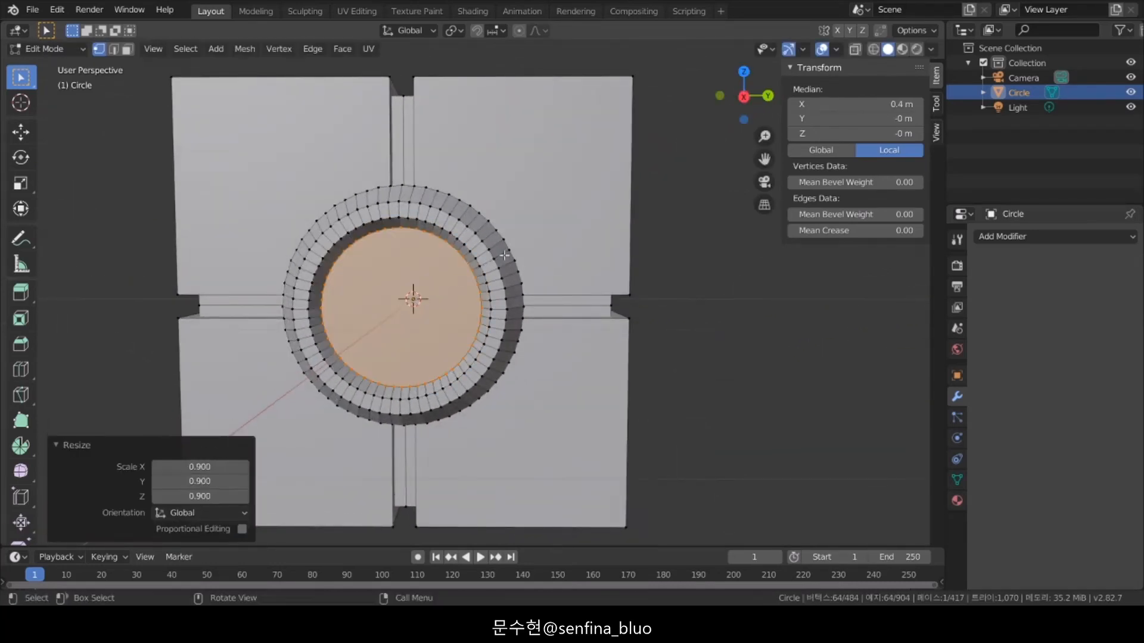
In wireframe, select all front-side vertices of the block, move them 0.3 m along X, then clear the selection and restore solid shading.
{"action": "middle_click_drag", "start_coordinate": [504, 255], "coordinate": [513, 268]}
{"action": "key", "text": "alt+a"}
{"action": "key", "text": "z"}
{"action": "left_click", "coordinate": [542, 302]}
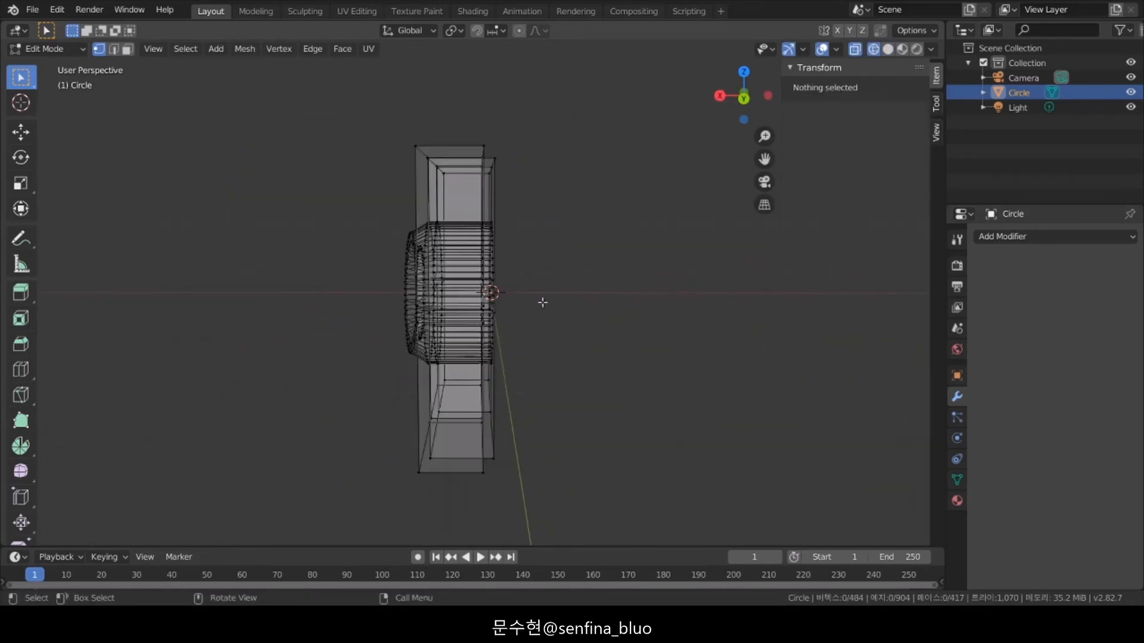
{"action": "left_click_drag", "start_coordinate": [374, 119], "coordinate": [485, 500]}
{"action": "type", "text": "gx"}
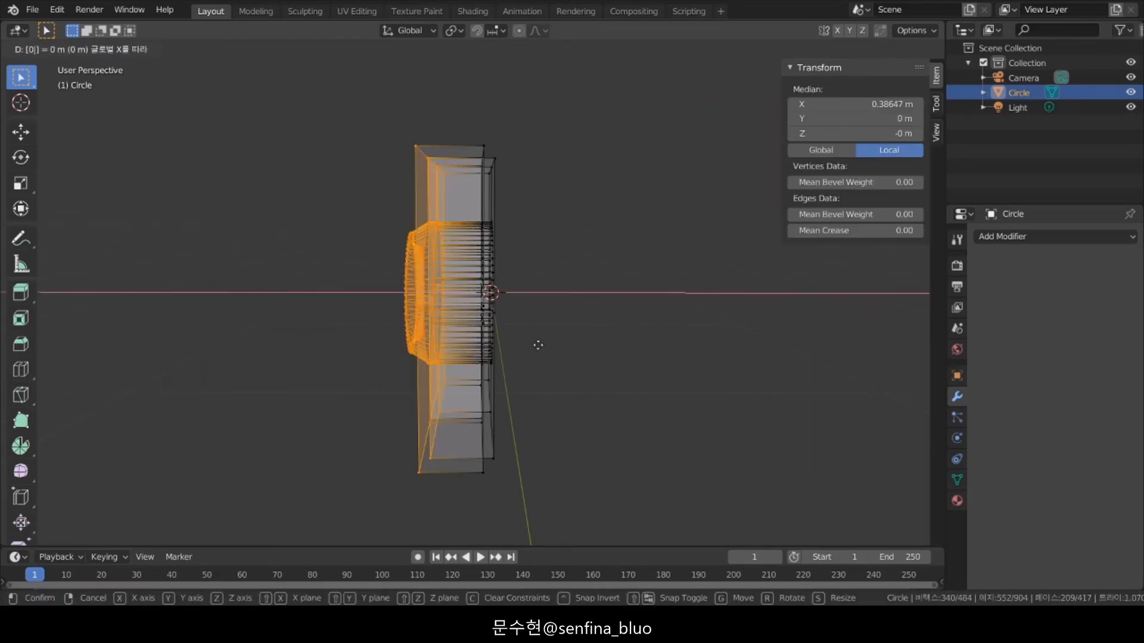
{"action": "type", "text": "0.3"}
{"action": "key", "text": "Return"}
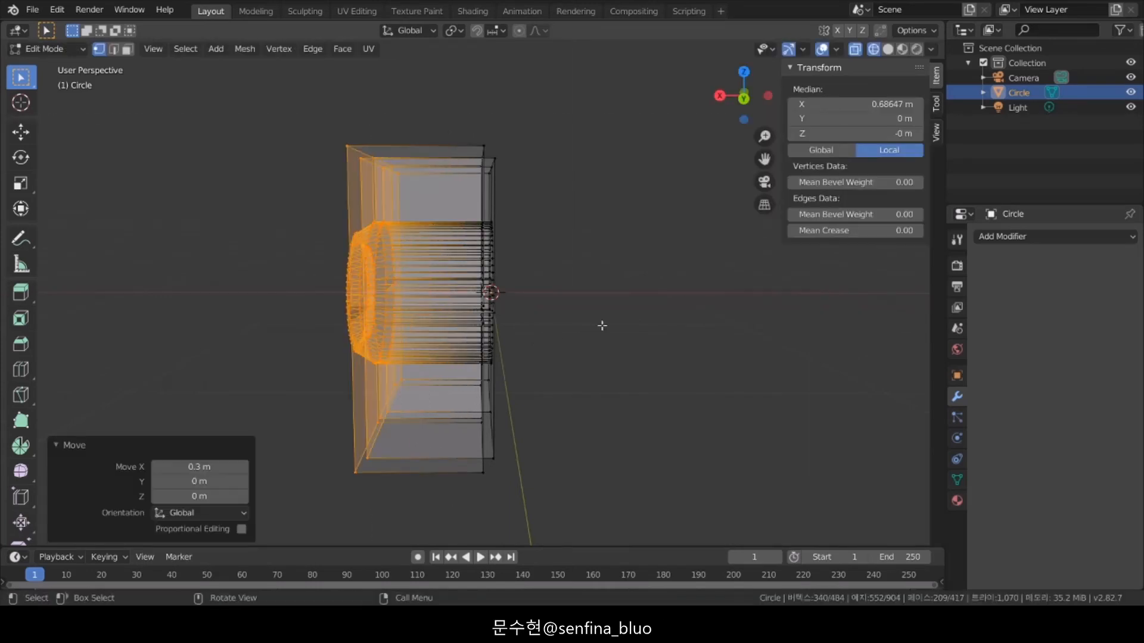
{"action": "key", "text": "a"}
{"action": "key", "text": "alt+a"}
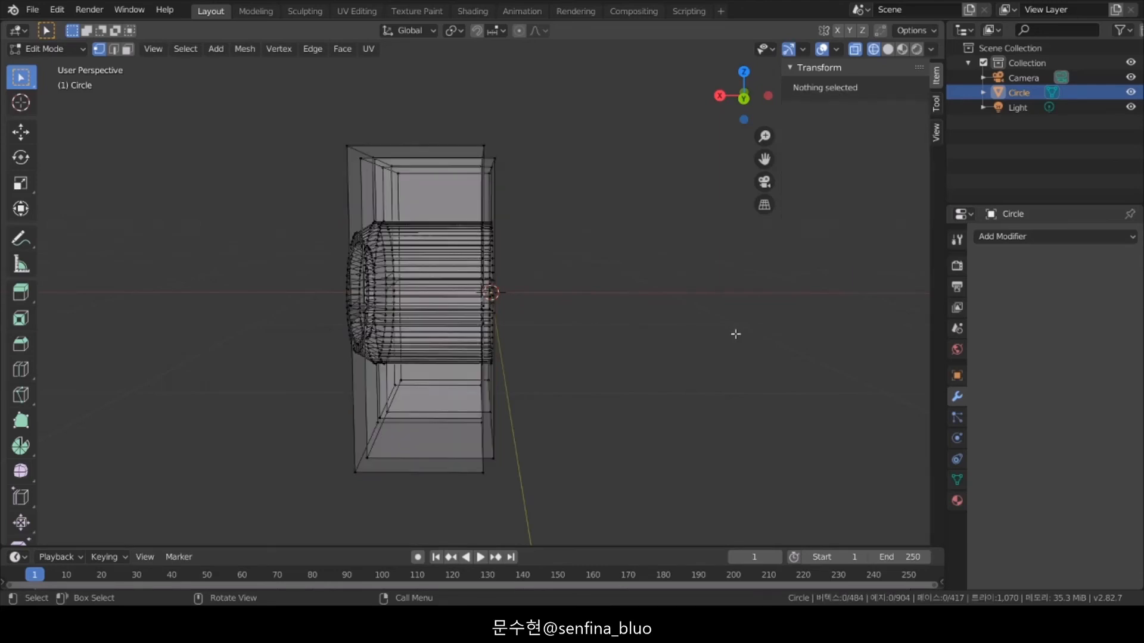
{"action": "key", "text": "z"}
{"action": "left_click", "coordinate": [837, 335]}
Add a Mirror modifier on the X axis to the block and apply it in Object Mode.
{"action": "left_click", "coordinate": [1024, 239]}
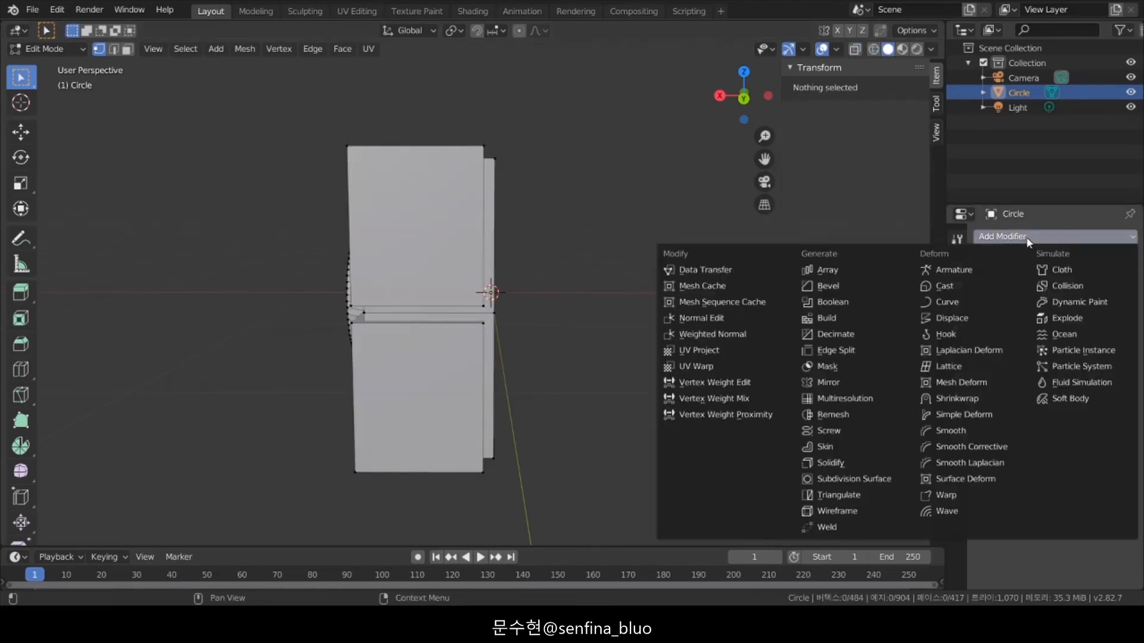
{"action": "left_click", "coordinate": [836, 386]}
{"action": "middle_click_drag", "start_coordinate": [842, 352], "coordinate": [721, 313]}
{"action": "scroll", "coordinate": [537, 358], "scroll_direction": "up", "scroll_amount": 2}
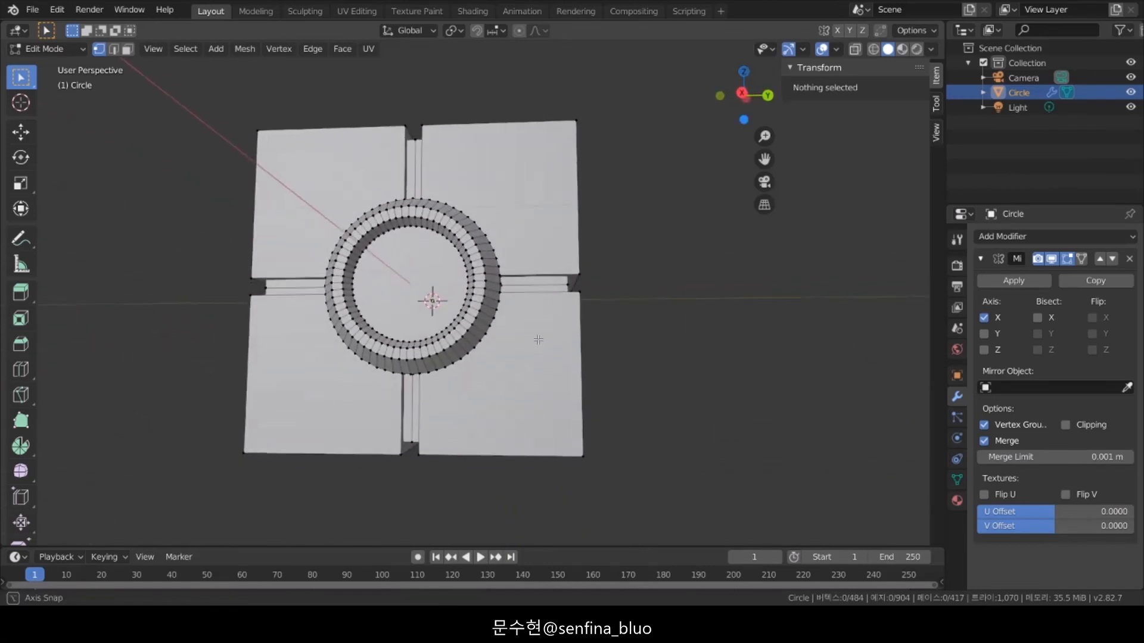
{"action": "middle_click_drag", "start_coordinate": [538, 354], "coordinate": [536, 347]}
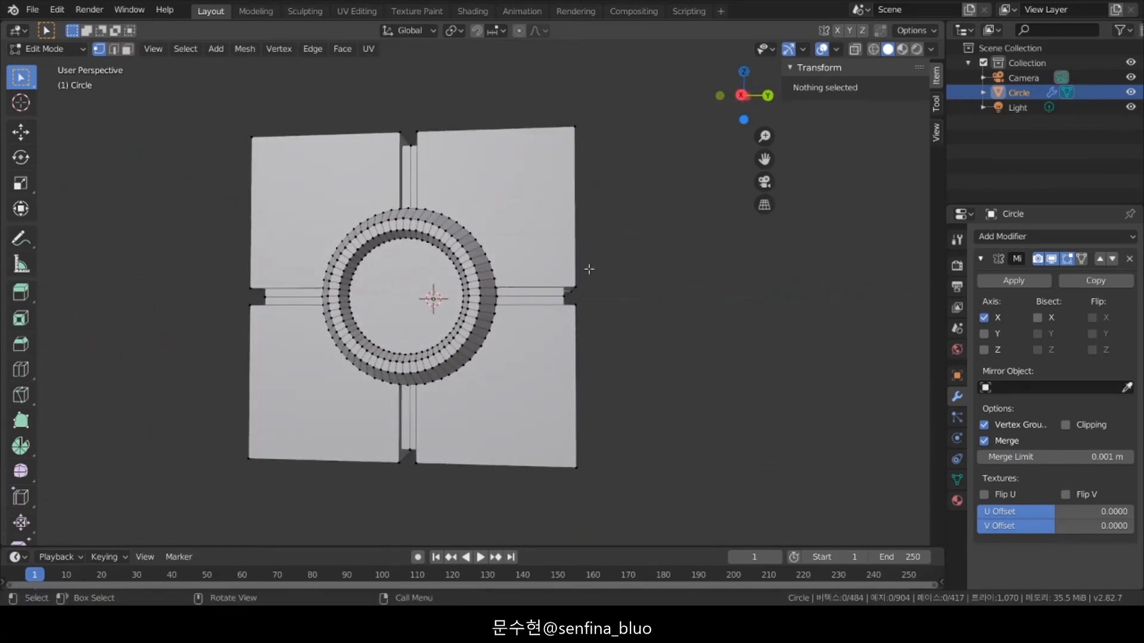
{"action": "key", "text": "Tab"}
{"action": "left_click", "coordinate": [1013, 280]}
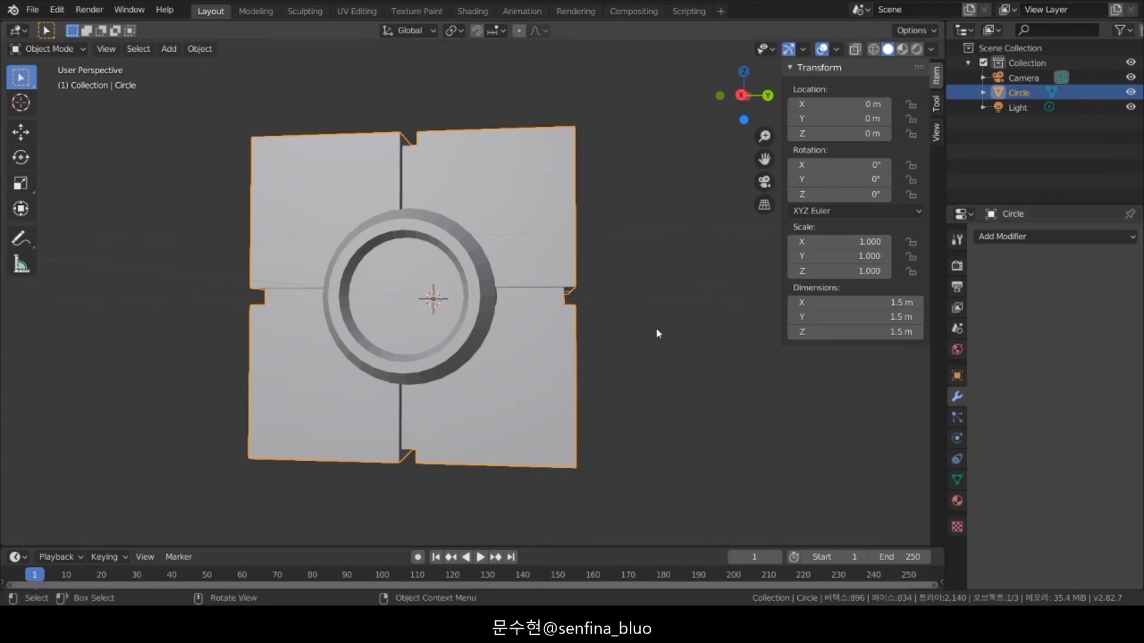
Inspect the mirrored block from the front and return it to Edit Mode.
{"action": "middle_click_drag", "start_coordinate": [652, 334], "coordinate": [355, 380]}
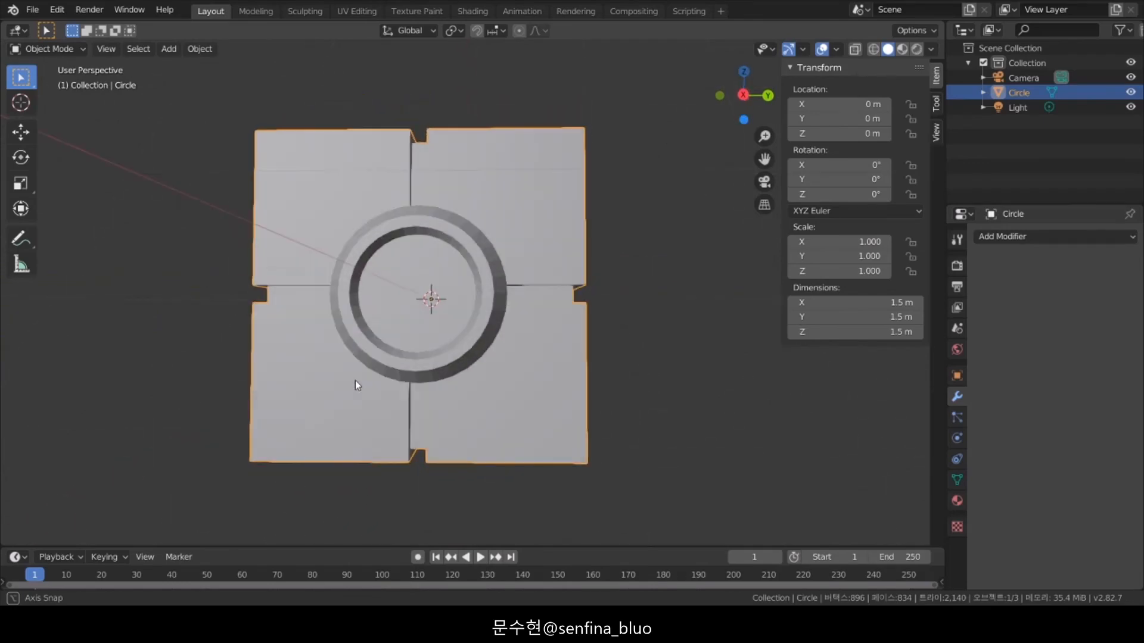
{"action": "key", "text": "Tab"}
{"action": "middle_click_drag", "start_coordinate": [623, 348], "coordinate": [588, 302]}
{"action": "middle_click_drag", "start_coordinate": [699, 345], "coordinate": [636, 344]}
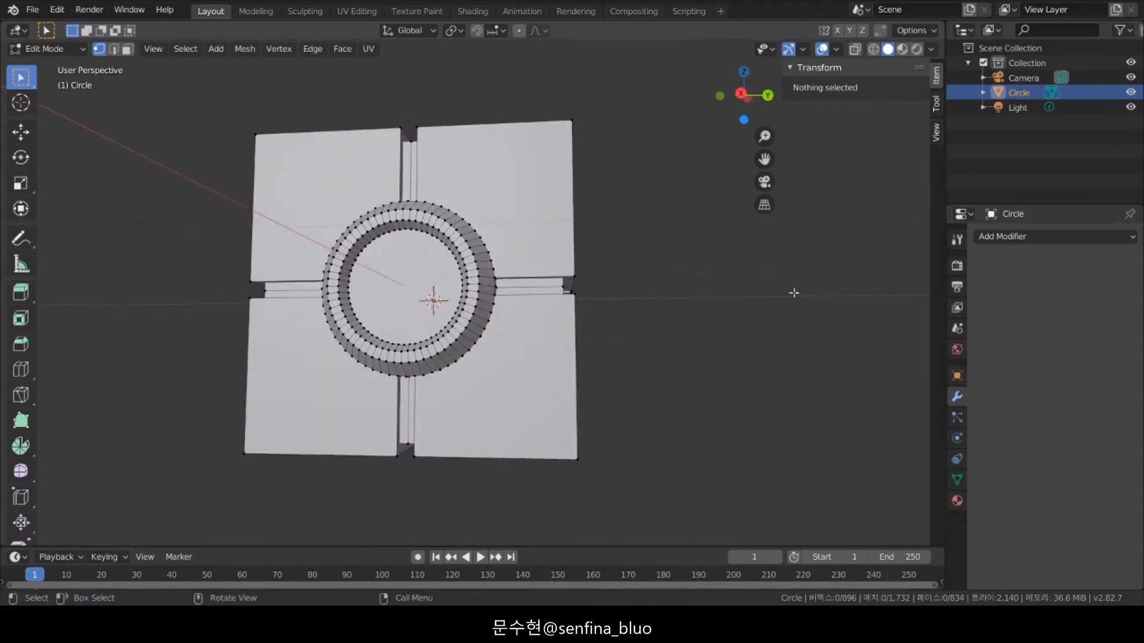